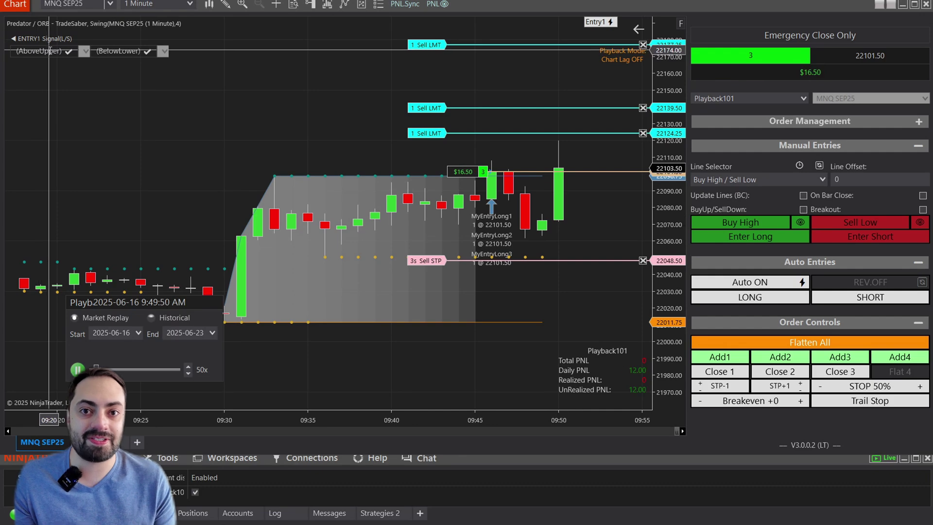
left_click(918, 122)
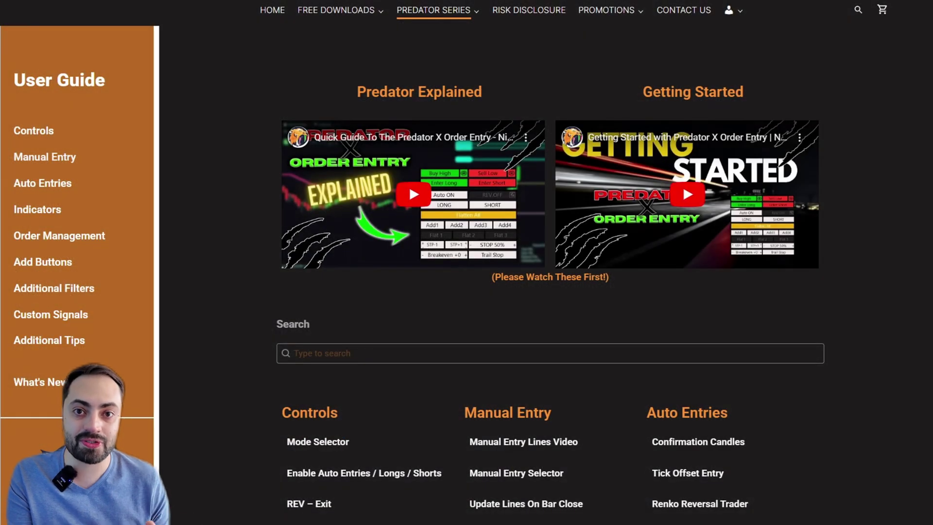
Look through the user guide's topic lists, from Controls and Manual Entry down to Additional Filters and Custom Signals
scroll(550, 272, "down", 10)
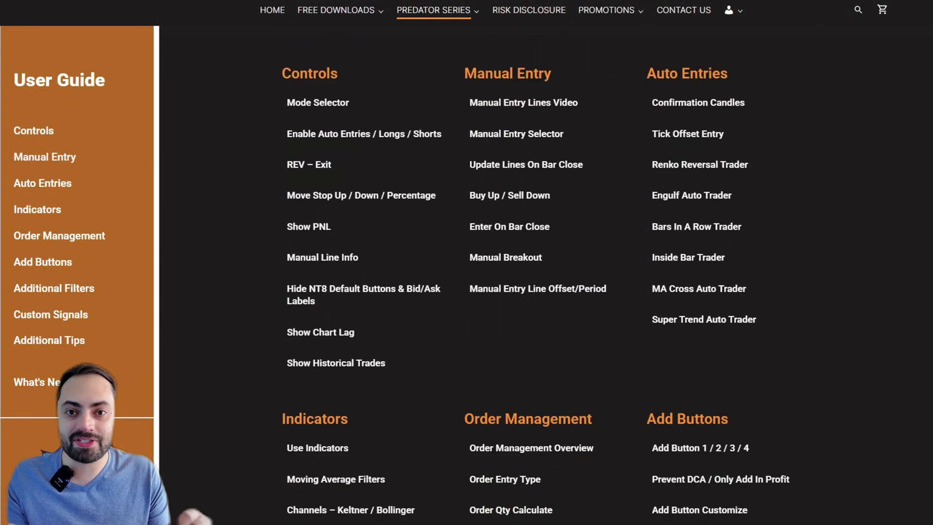
scroll(550, 272, "down", 9)
scroll(551, 272, "up", 9)
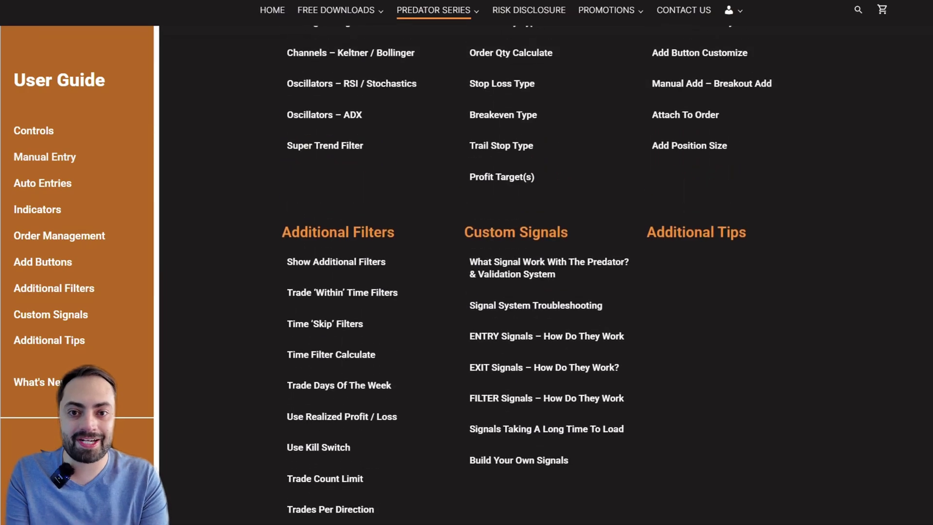
scroll(550, 273, "up", 2)
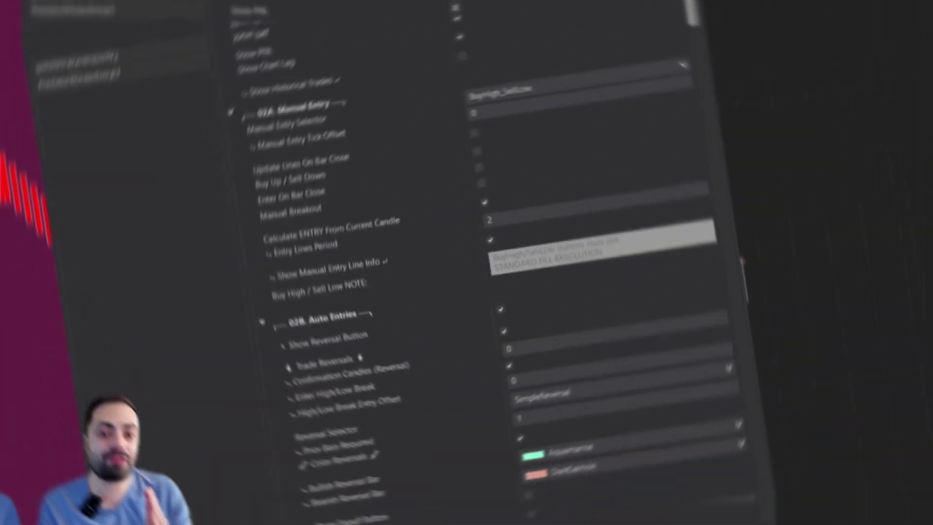
scroll(726, 34, "down", 15)
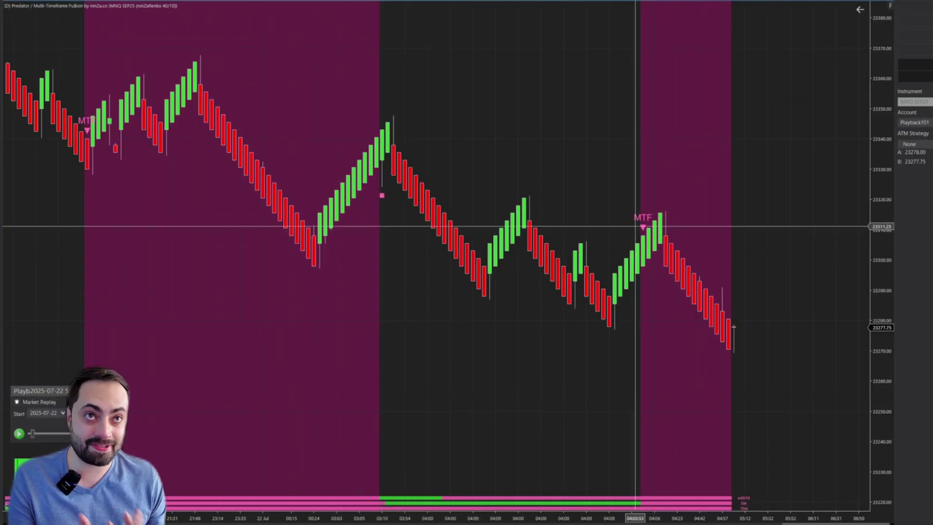
Inspect the MTF marker at the start of the most recent shaded zone on the chart
left_click(635, 227)
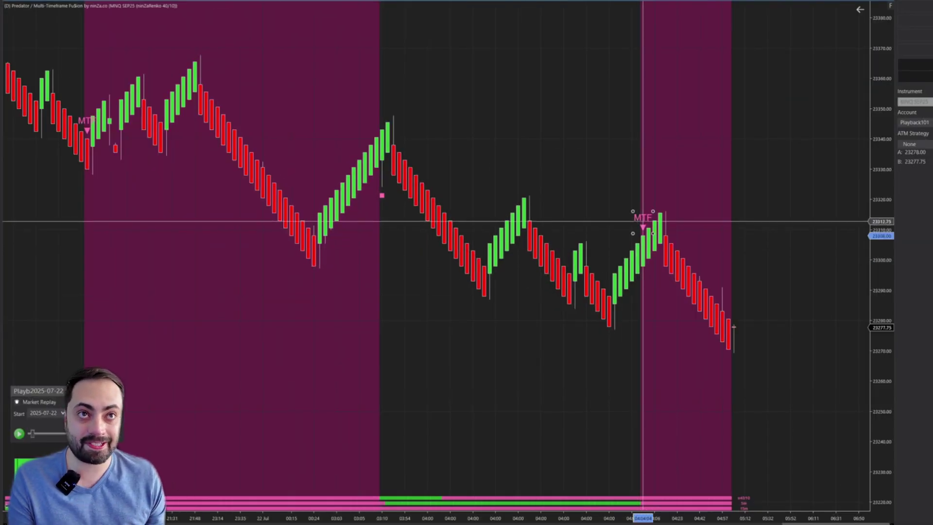
left_click(683, 376)
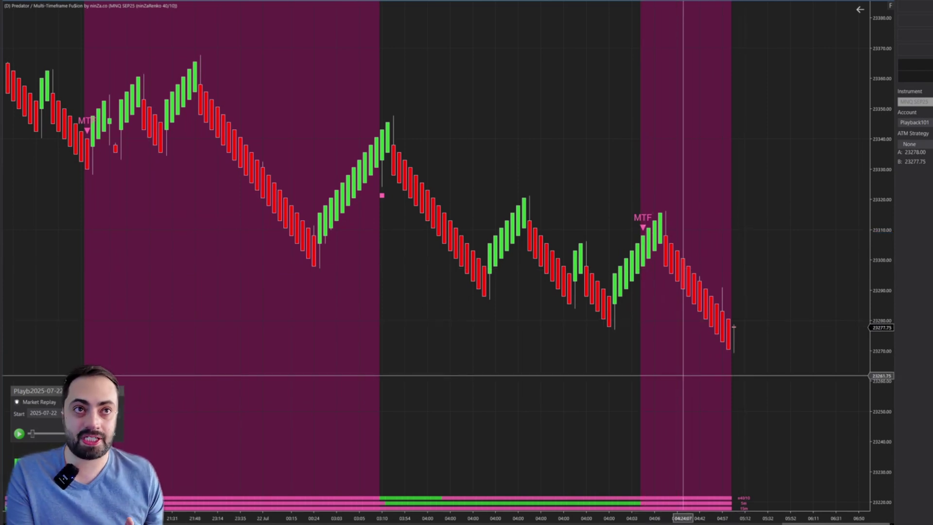
left_click(641, 219)
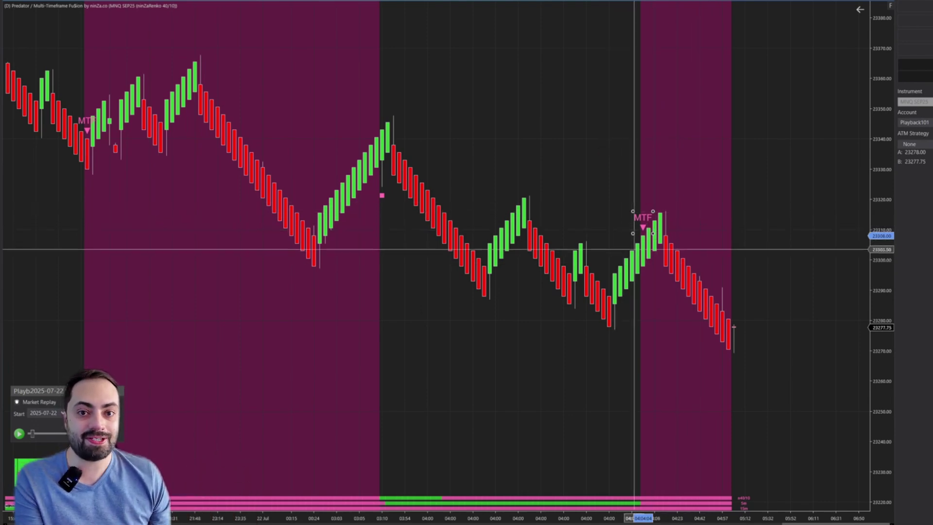
scroll(292, 167, "up", 10)
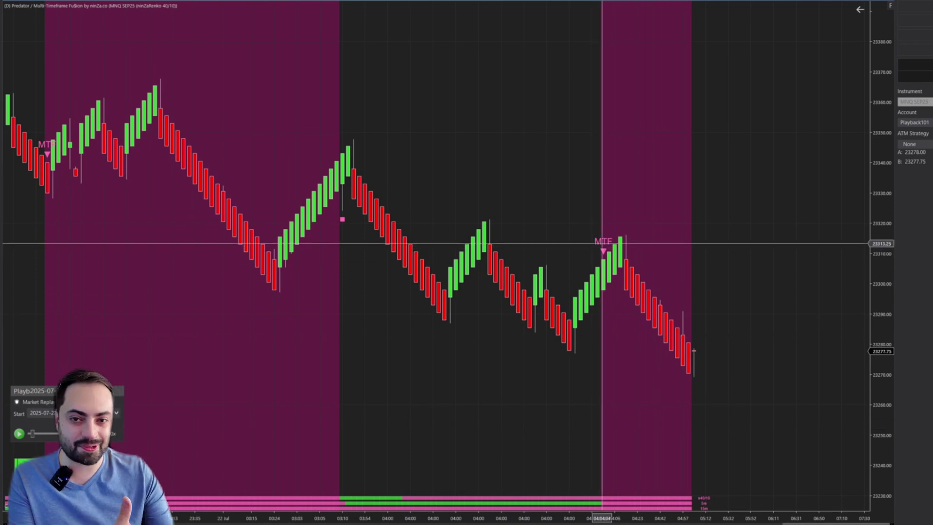
left_click(603, 252)
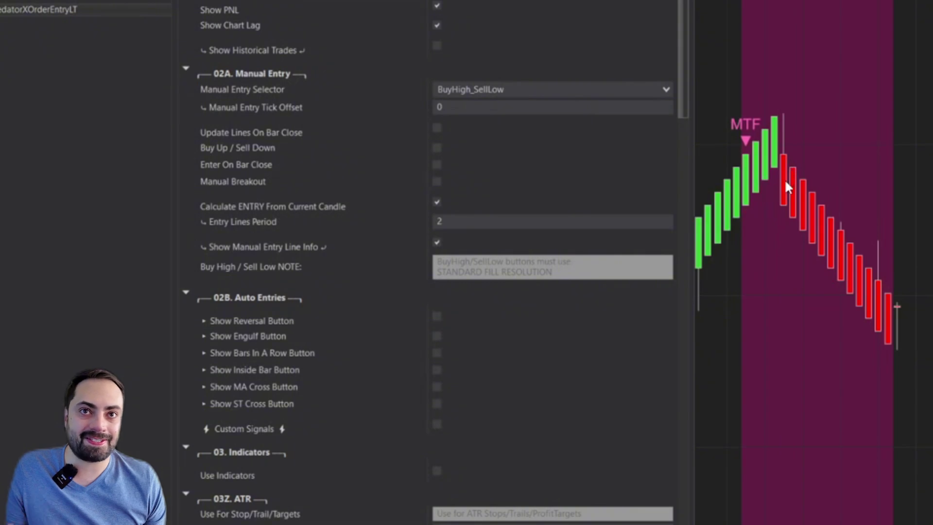
Enable Show Reversal Button, Trade Reversals and Color Reversals in the strategy's Auto Entries settings
scroll(687, 48, "down", 4)
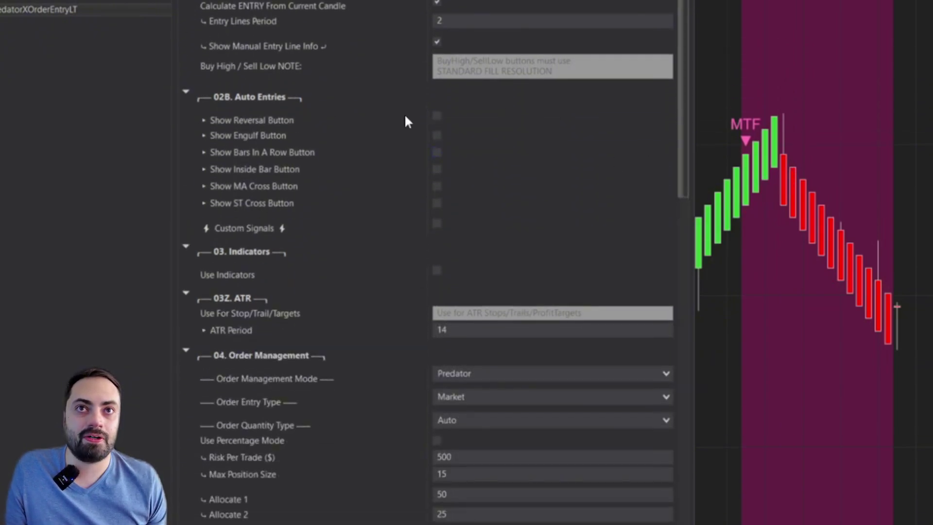
left_click(437, 115)
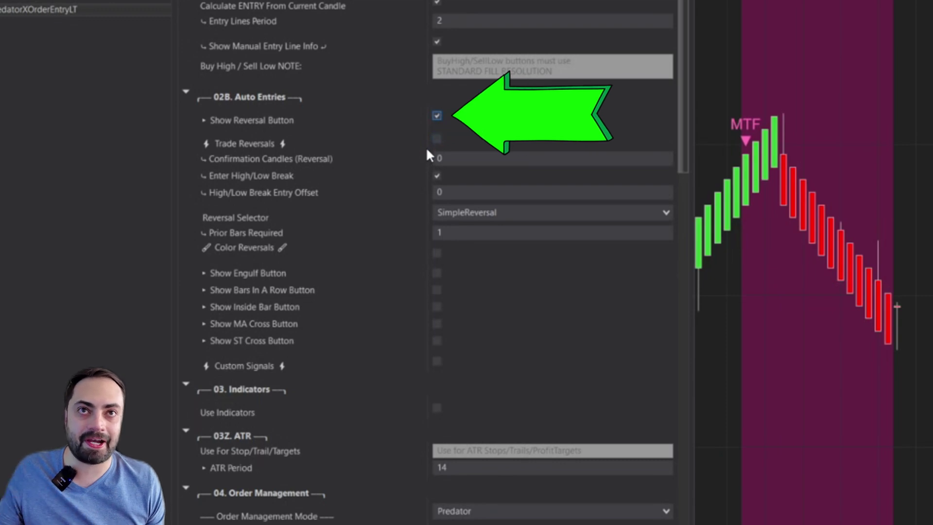
left_click(438, 140)
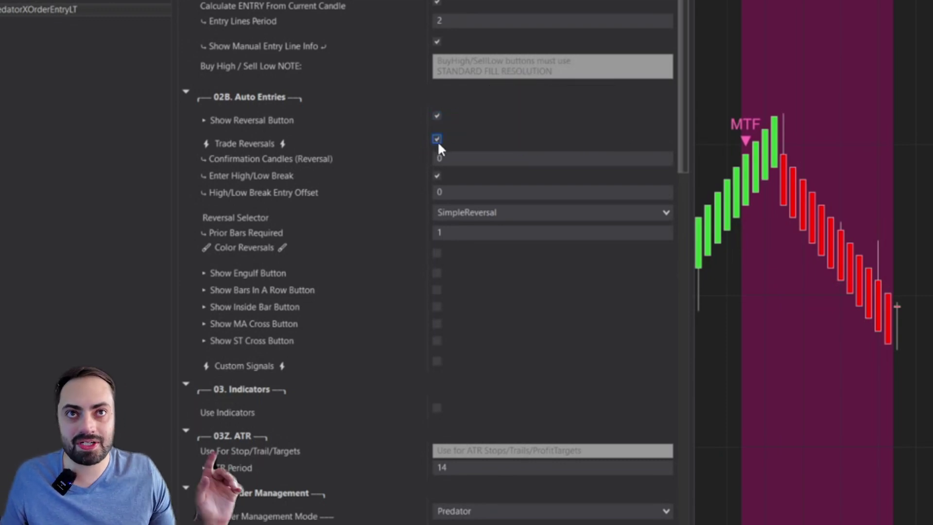
left_click(437, 253)
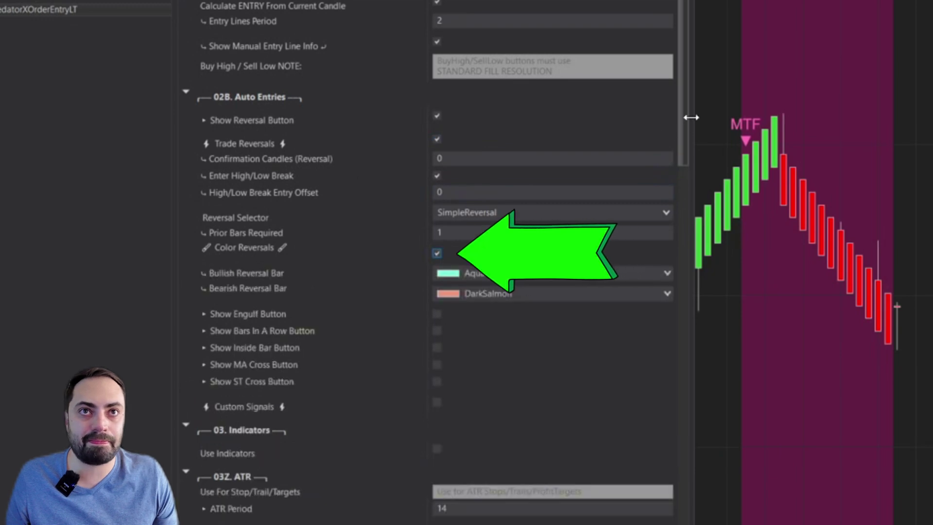
Enable Custom Signals and set the number of FILTER signals to One
left_click_drag(684, 115, 685, 190)
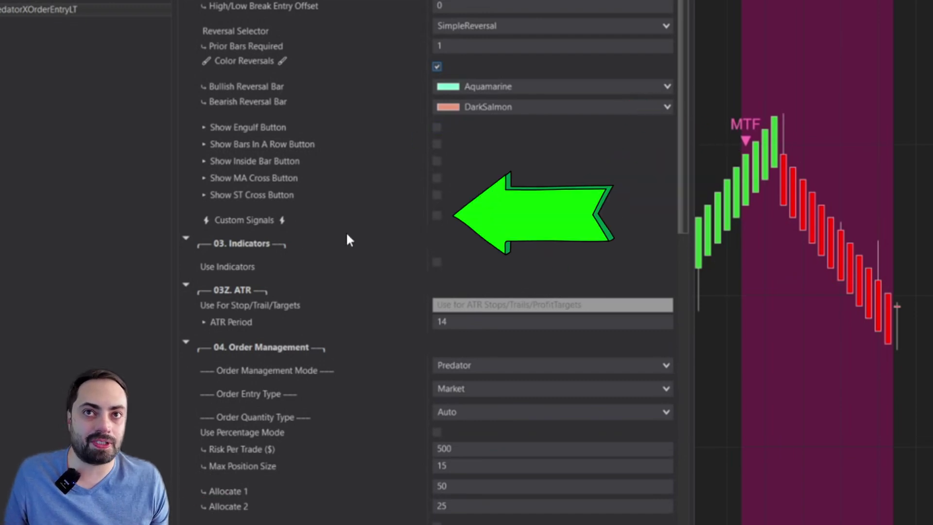
left_click(436, 221)
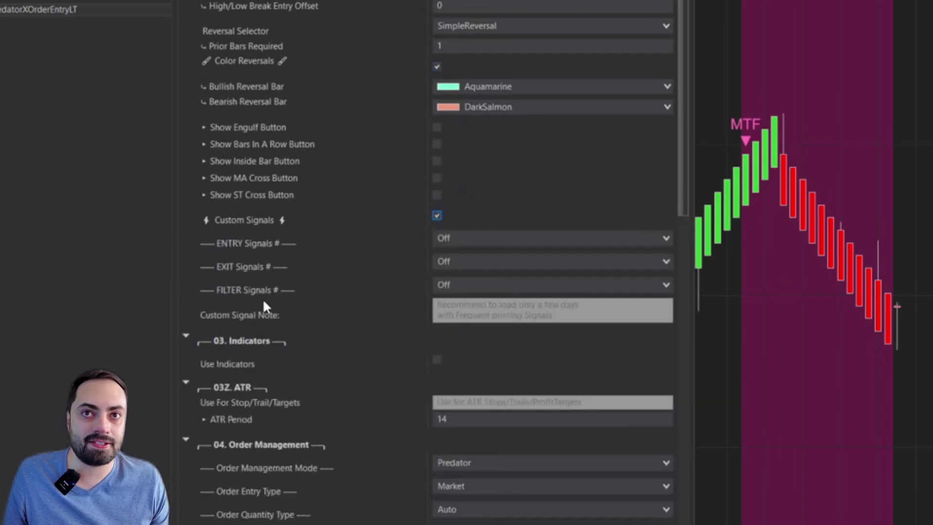
left_click(469, 287)
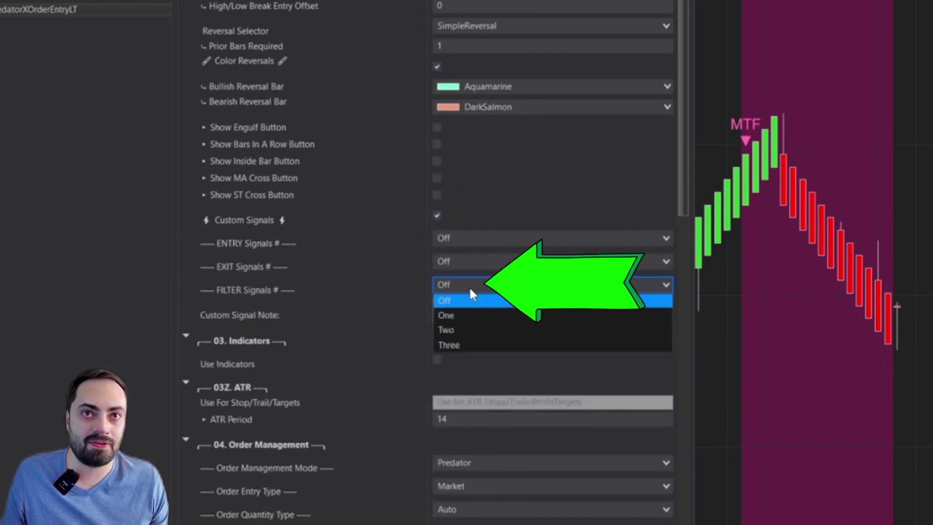
left_click(463, 316)
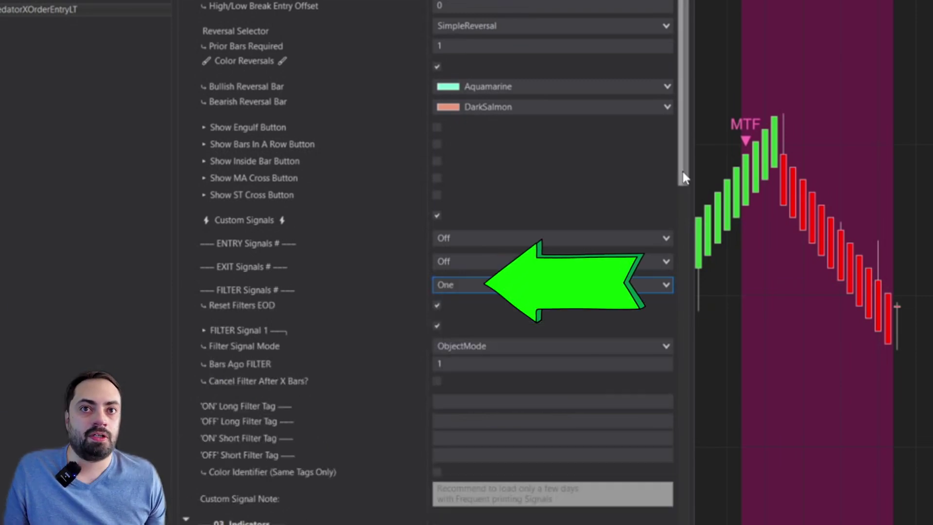
Set both ON filter tags to "ninZaMultiTimeframeFusion.marker.start." and both OFF filter tags to "ninZaMultiTimeframeFusion.marker.end." for FILTER Signal 1
left_click_drag(683, 171, 685, 202)
scroll(386, 197, "down", 2)
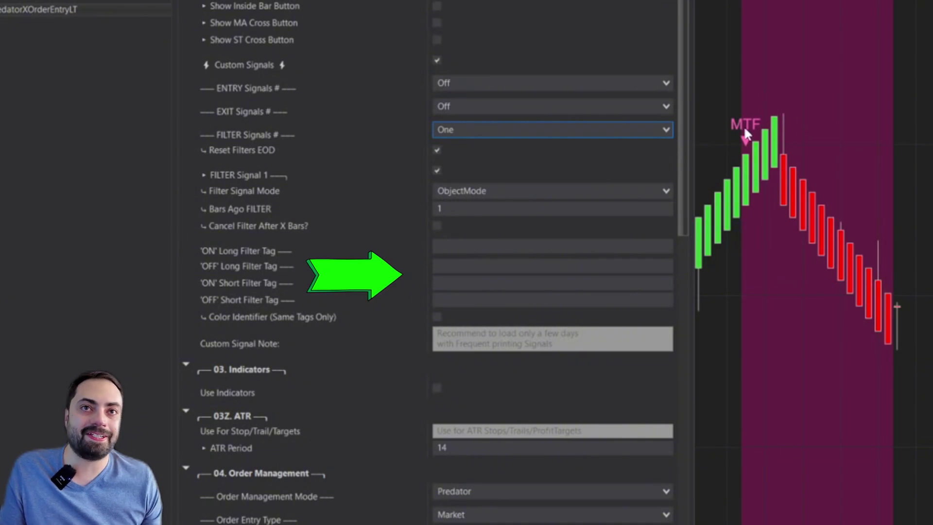
left_click(443, 247)
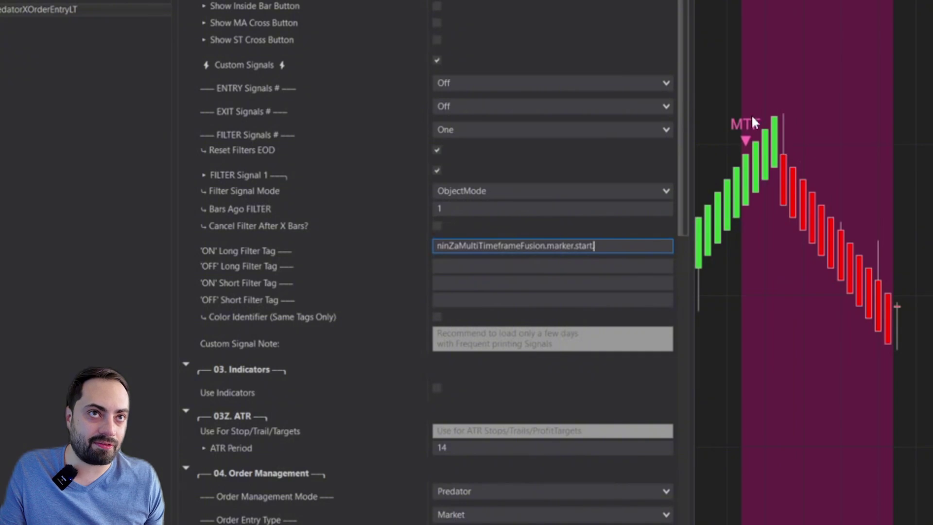
left_click(462, 284)
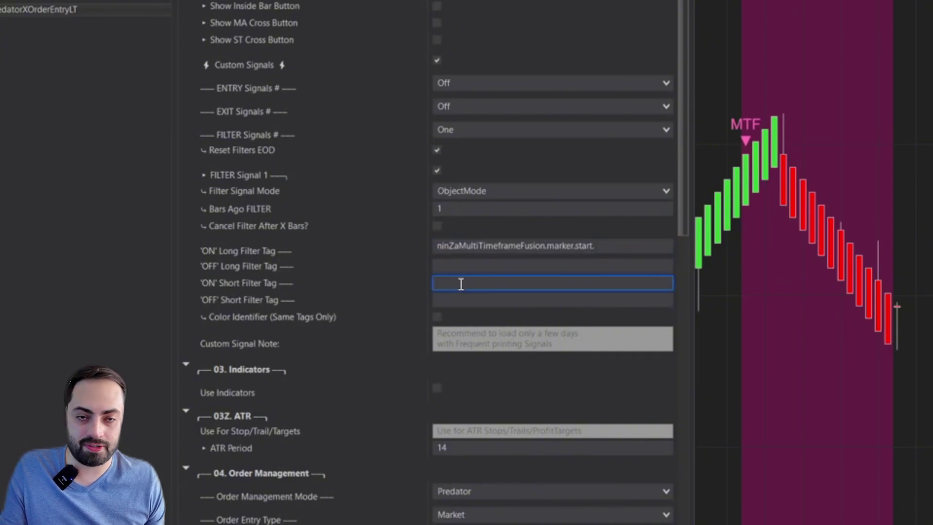
left_click(831, 233)
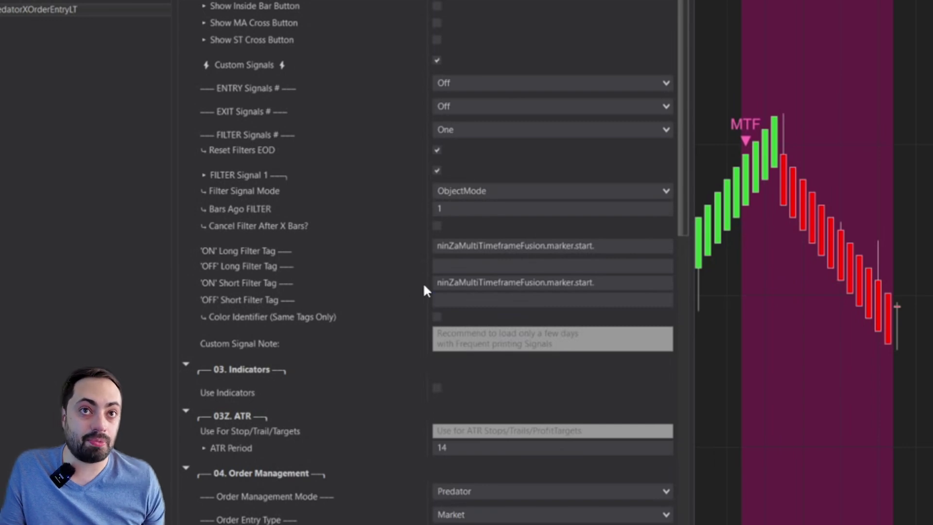
type("ninZaMultiTimeframeFusion.marker.end.")
left_click(513, 300)
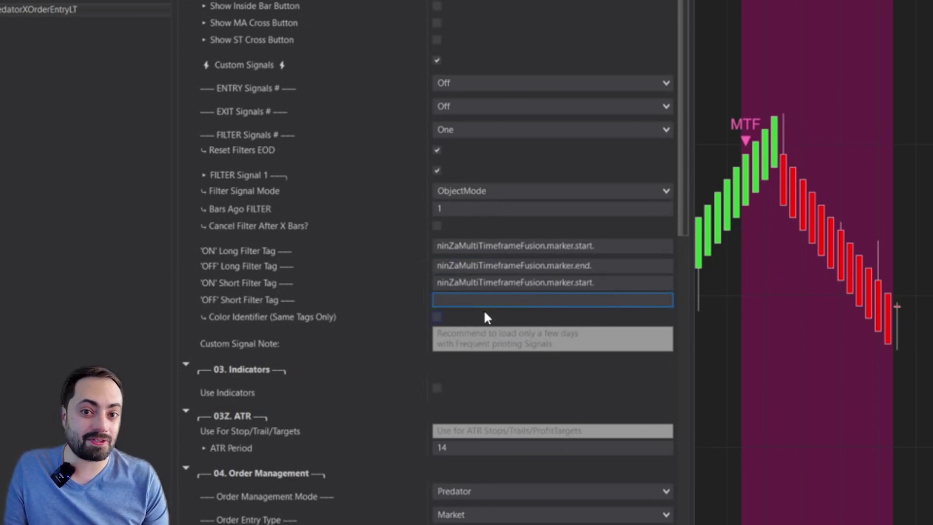
type("ninZaMultiTimeframeFusion.marker.end.")
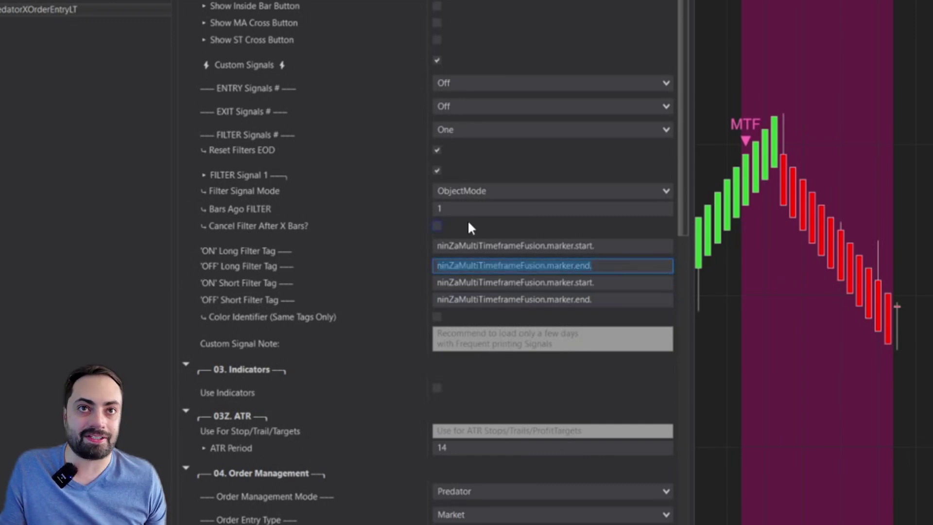
left_click(460, 317)
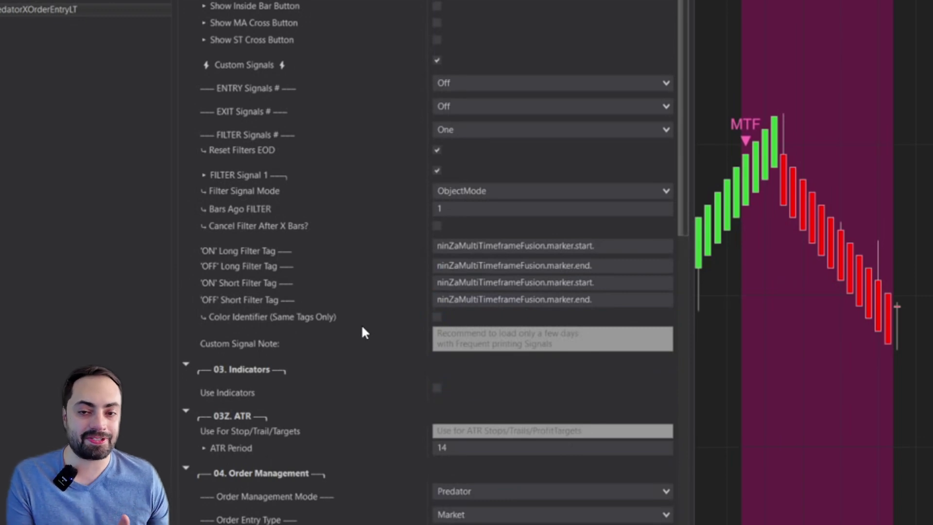
Enable Color Identifier for same tags and set the long signal colors to DodgerBlue for ON and HotPink for OFF
left_click(437, 316)
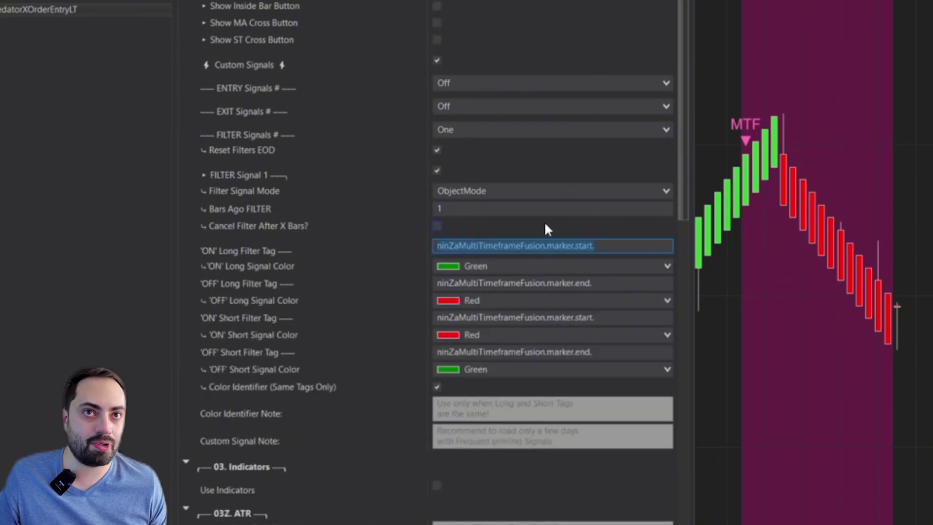
left_click(584, 265)
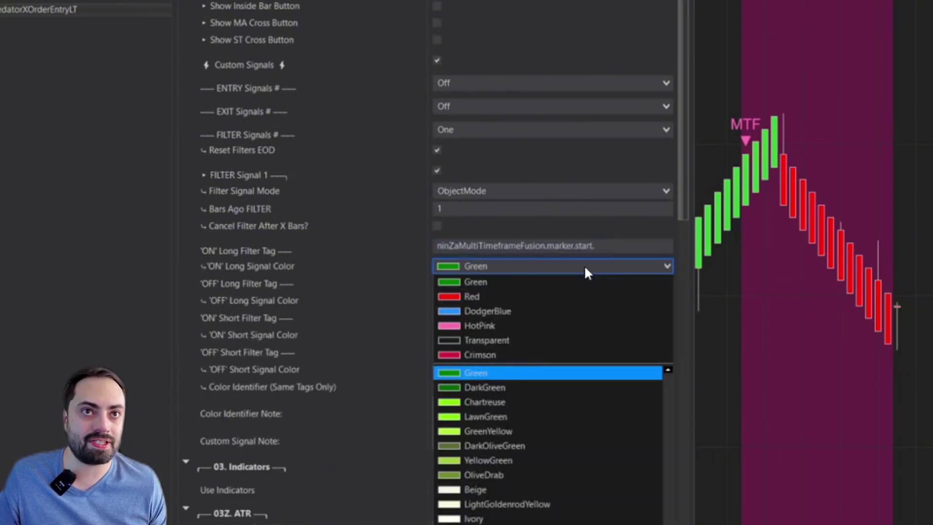
left_click(481, 311)
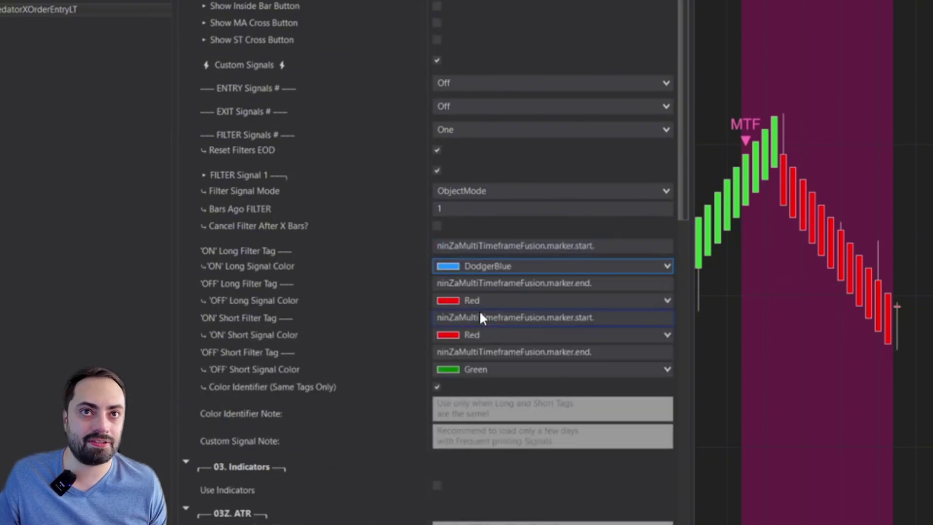
left_click(655, 302)
left_click(486, 15)
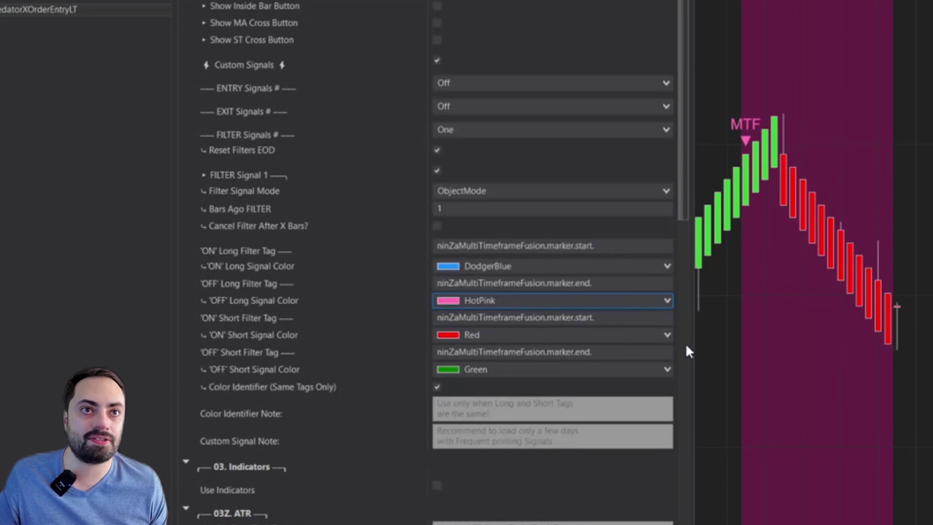
Set the short signal colors to HotPink for ON and DodgerBlue for OFF
left_click(661, 335)
scroll(550, 166, "up", 5)
left_click(486, 14)
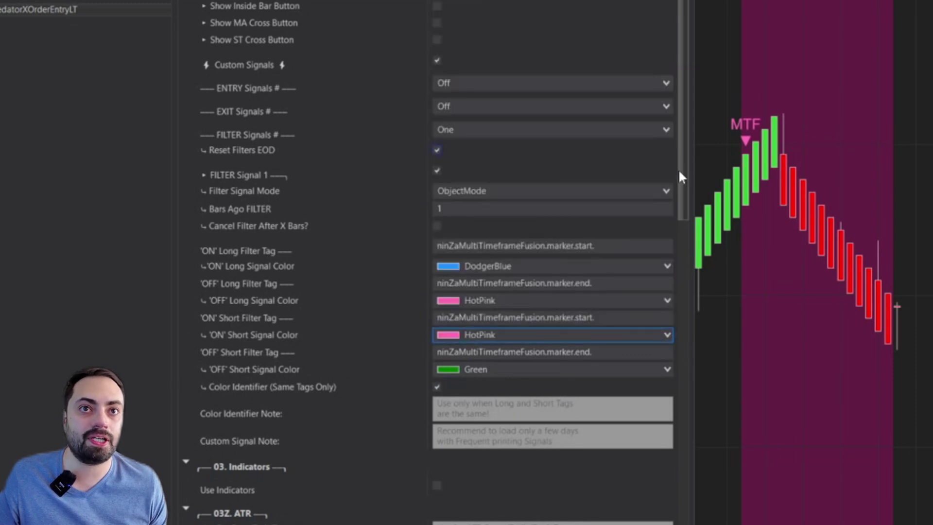
left_click(666, 369)
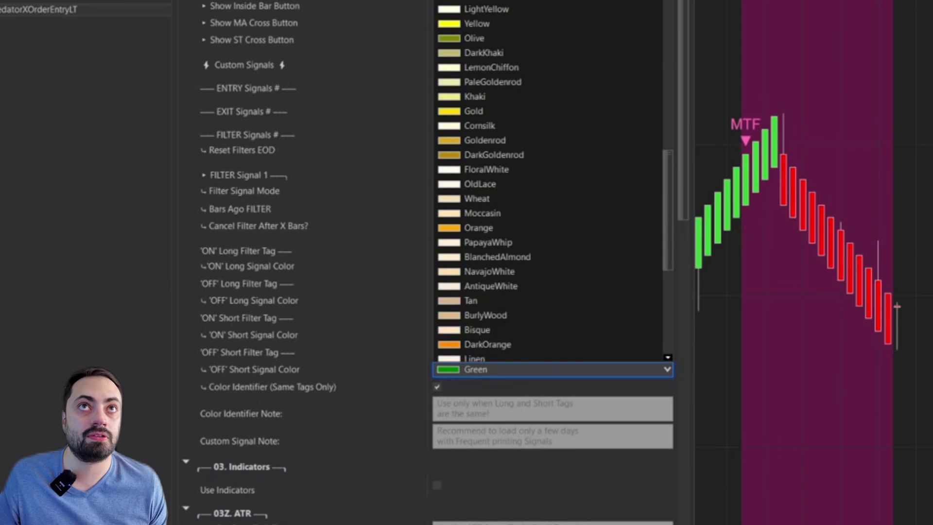
scroll(549, 165, "up", 5)
left_click(486, 146)
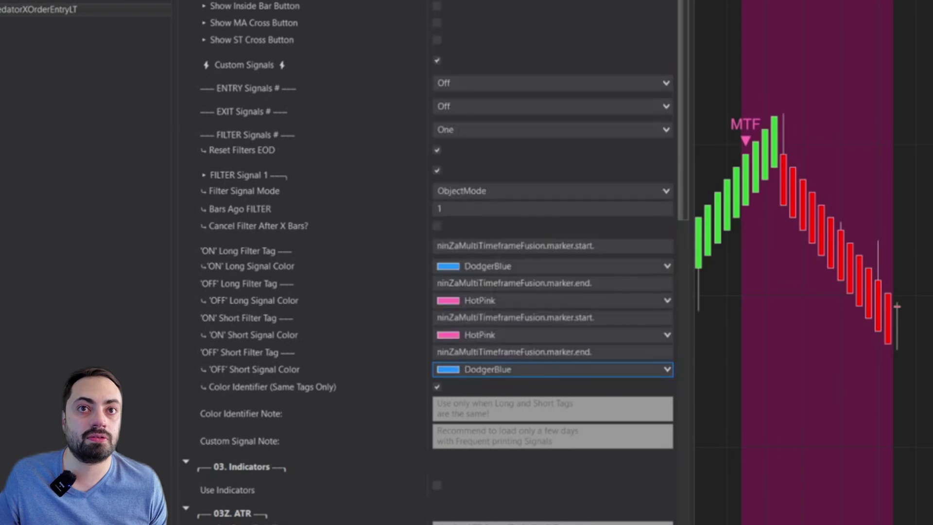
Change the OFF Long signal color to DodgerBlue and keep HotPink as the ON Short signal color
left_click(666, 299)
left_click(486, 287)
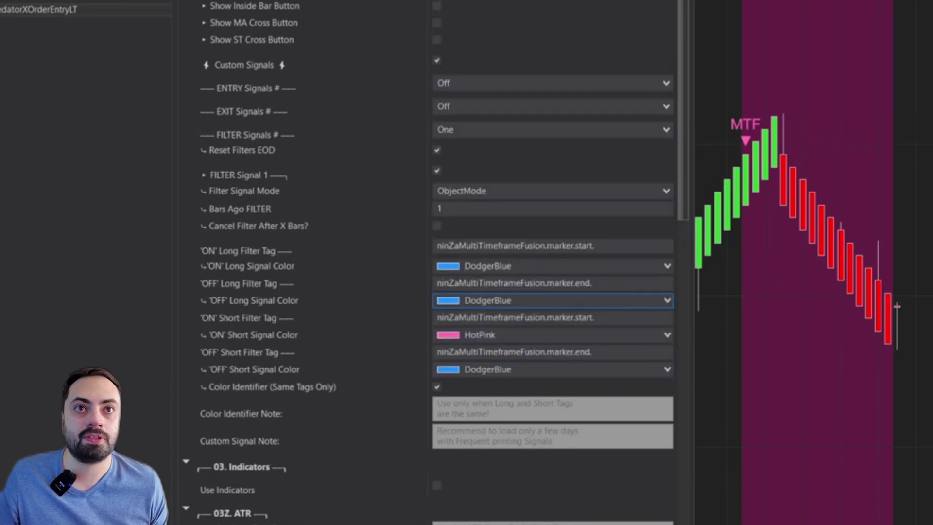
left_click(666, 335)
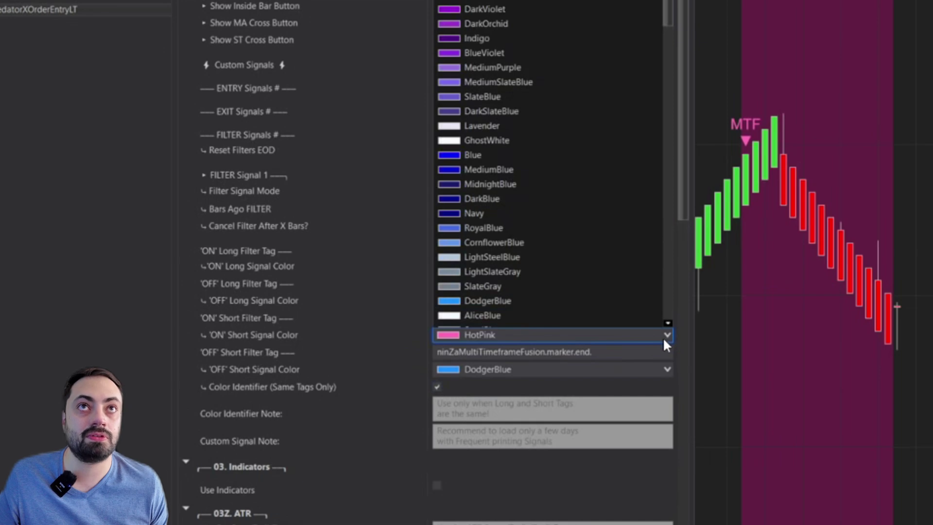
left_click(578, 1)
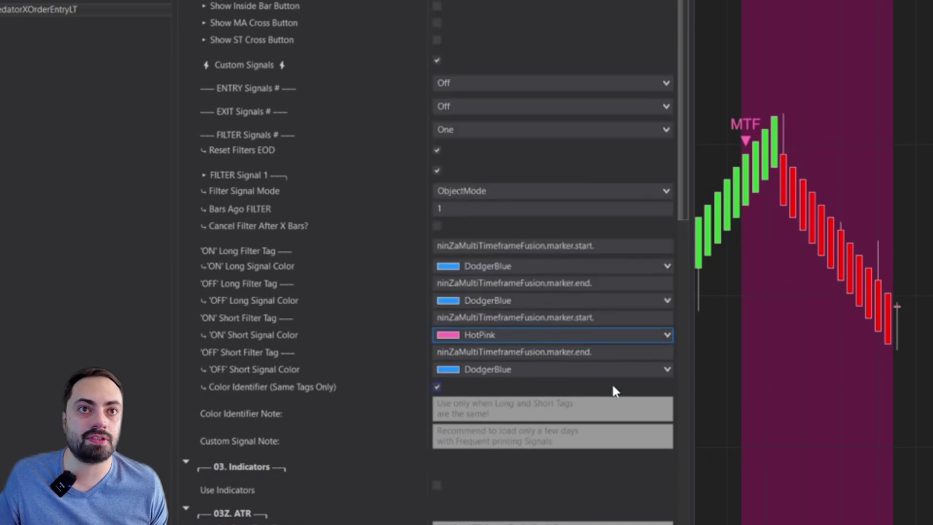
Set the OFF Short signal color to HotPink, cancel the filter after 10 bars, and confirm the strategy settings
left_click(625, 366)
left_click(578, 2)
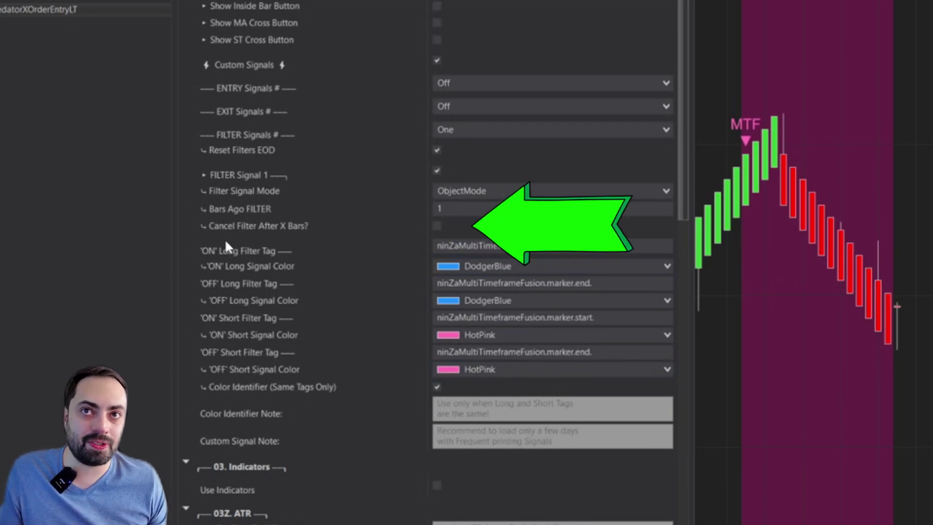
left_click(436, 226)
left_click(558, 243)
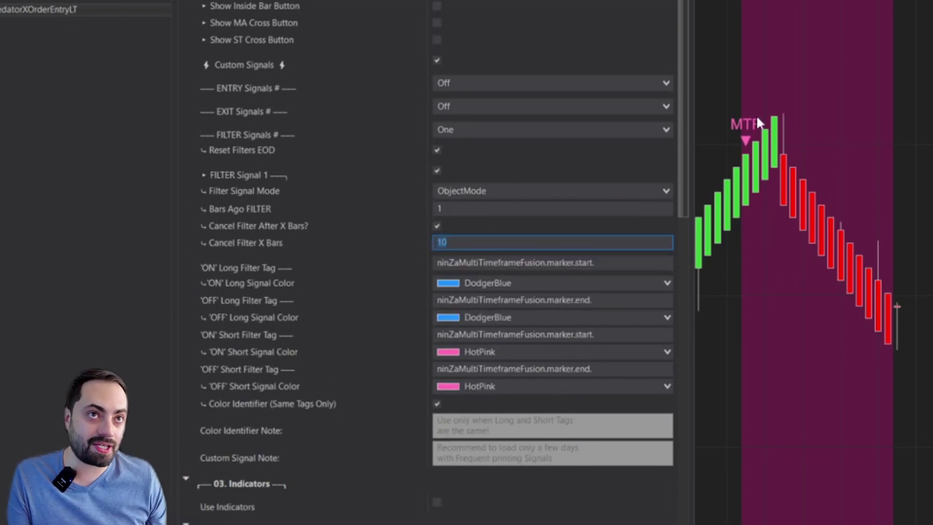
left_click(451, 241)
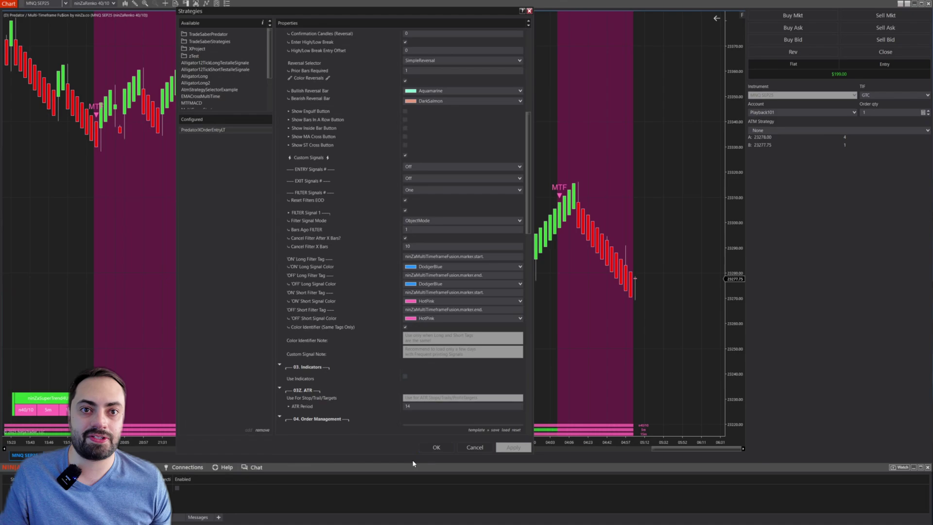
left_click(437, 447)
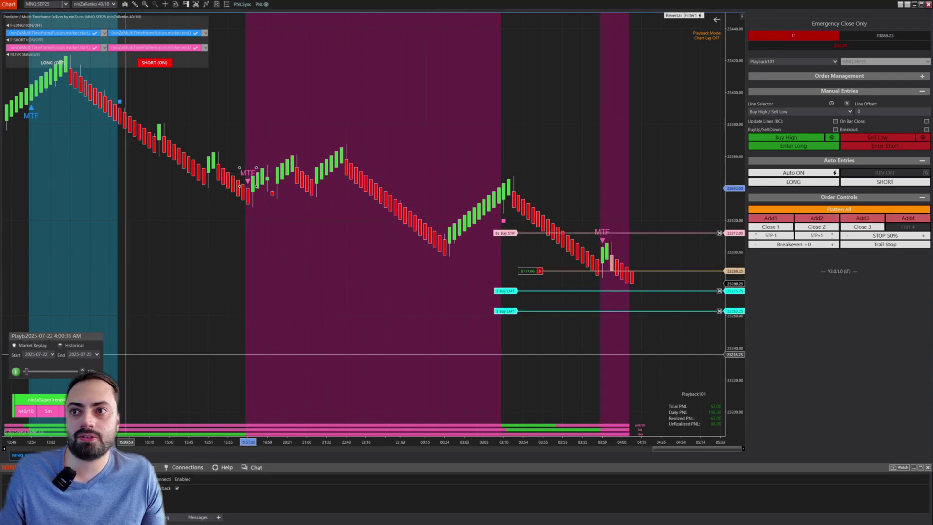
Pause and resume the market replay to examine how the automatic short trade after the MTF marker plays out
left_click(16, 372)
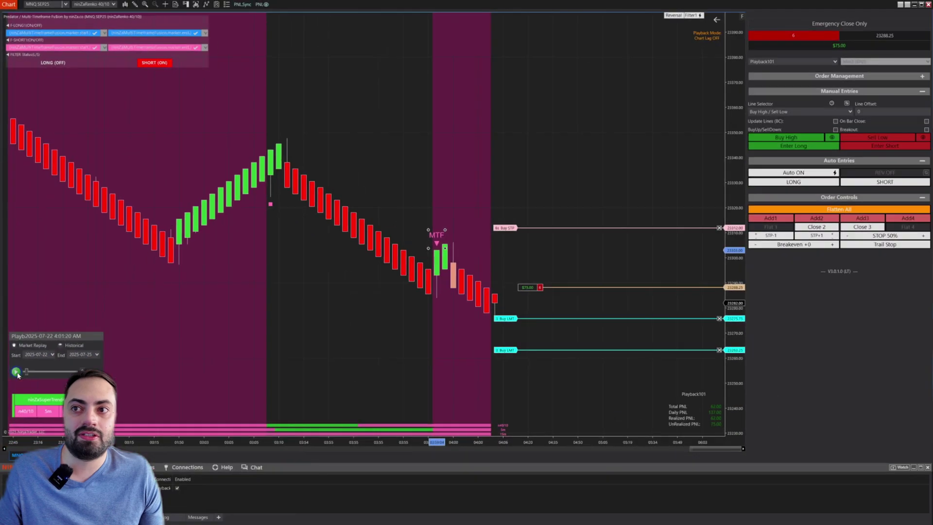
left_click(17, 373)
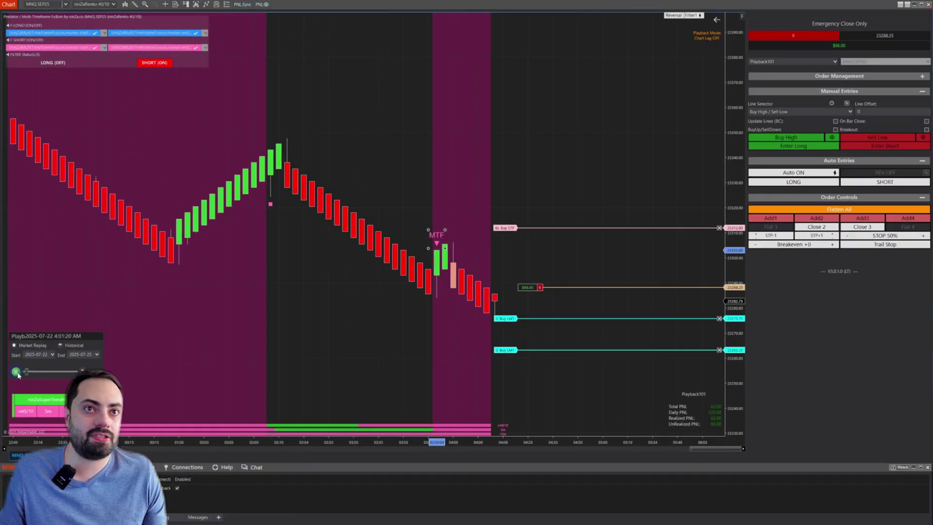
left_click(16, 373)
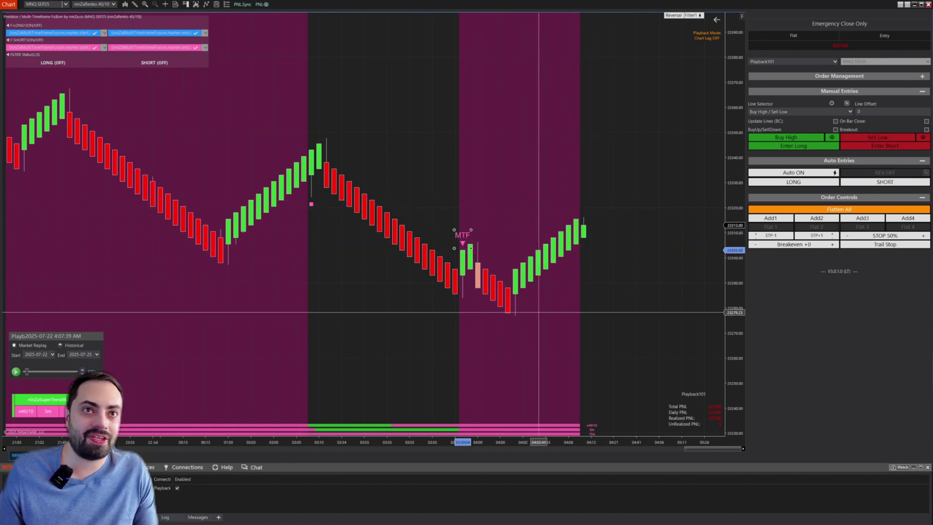
left_click(16, 371)
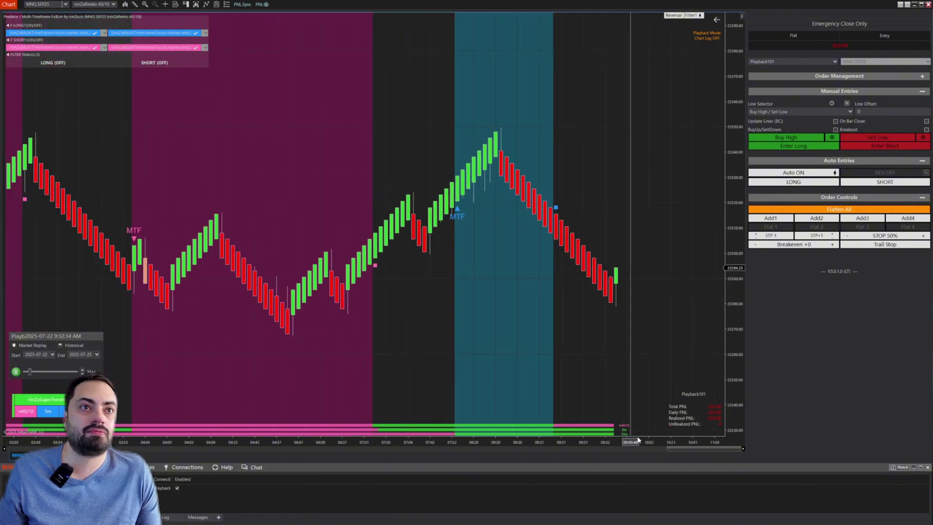
Pause the replay at the short entry around 9:45, examine its MTF marker and reversal bar, and resume playback
left_click_drag(638, 440, 603, 440)
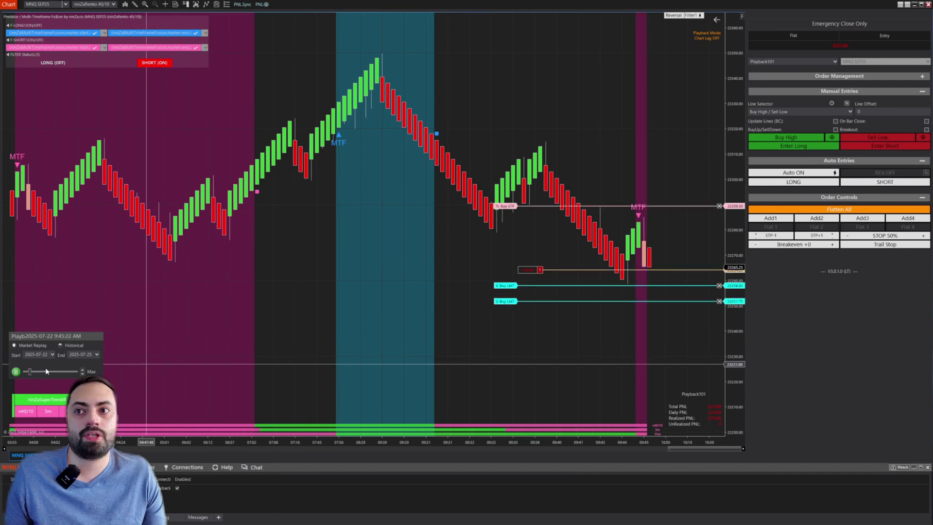
left_click(16, 372)
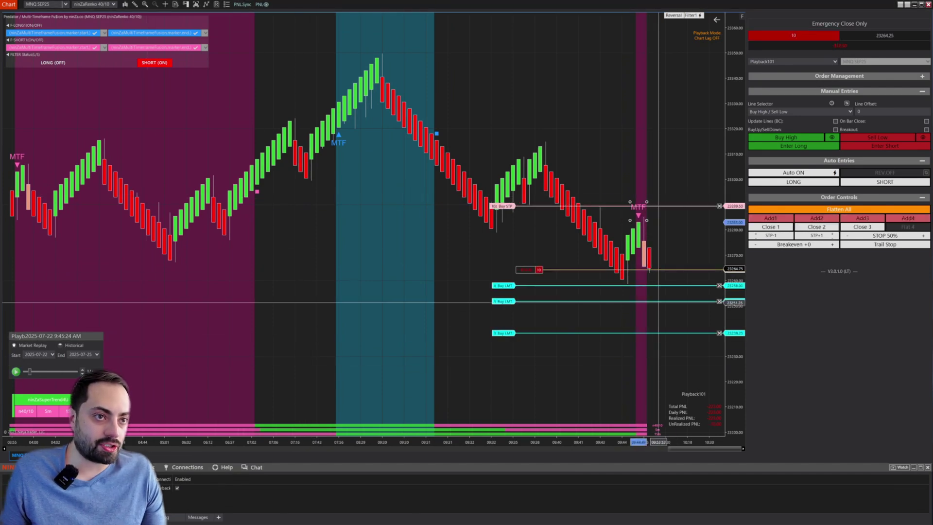
left_click_drag(663, 442, 545, 443)
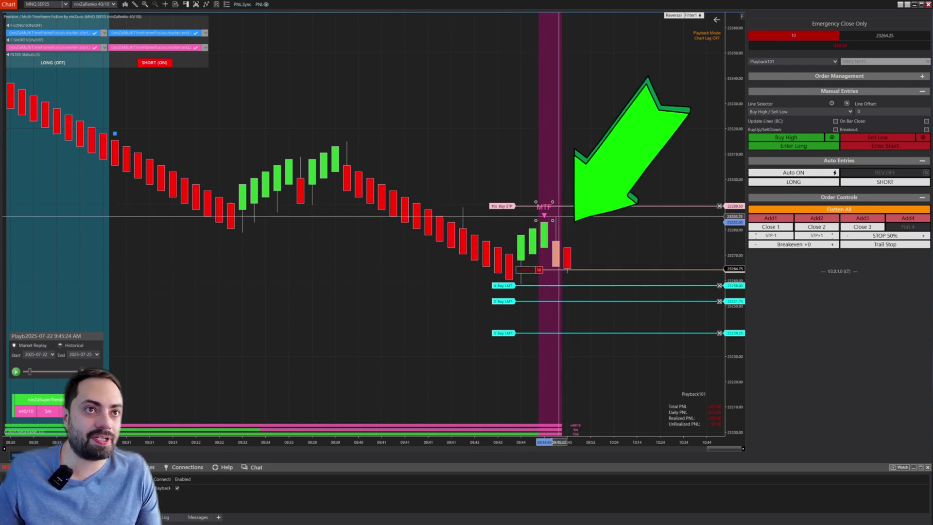
left_click(15, 371)
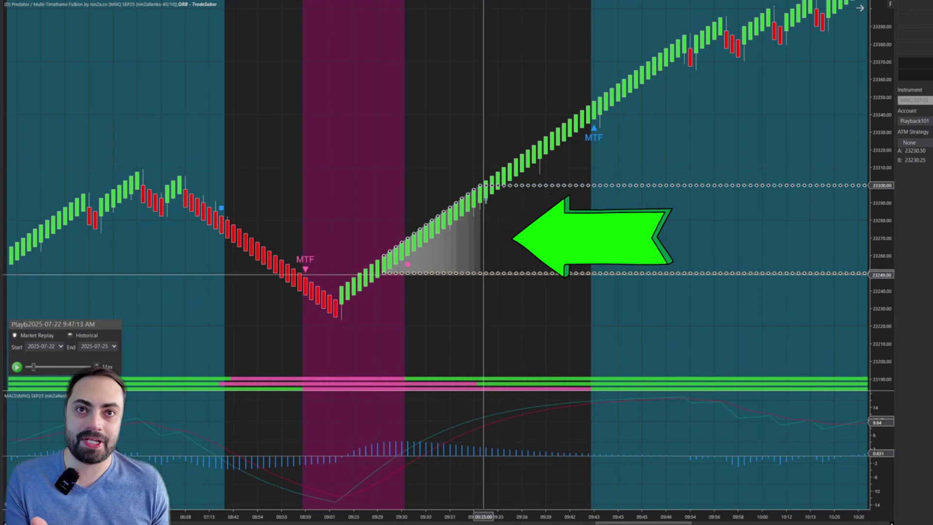
Examine the ORB breakout, the MACD panel and the blue MTF start marker as candidate conditions for a combined long entry
left_click(475, 445)
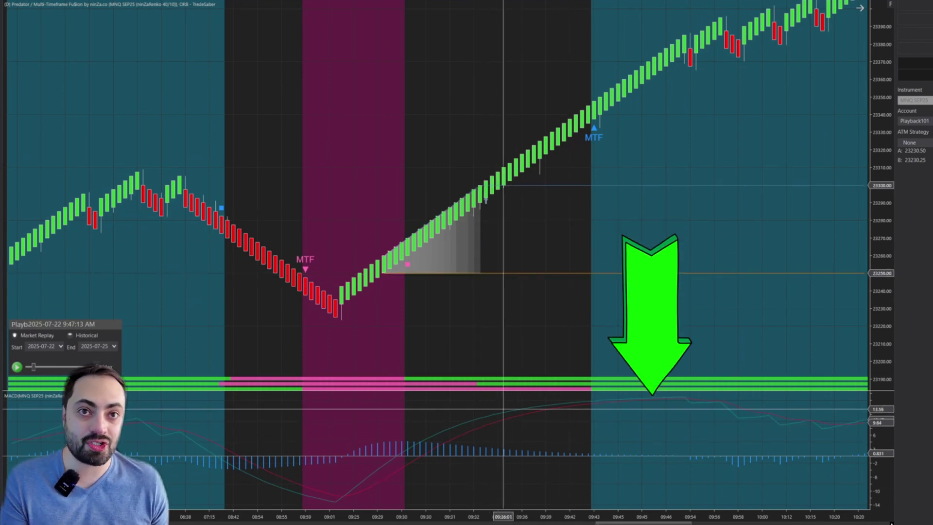
left_click(595, 130)
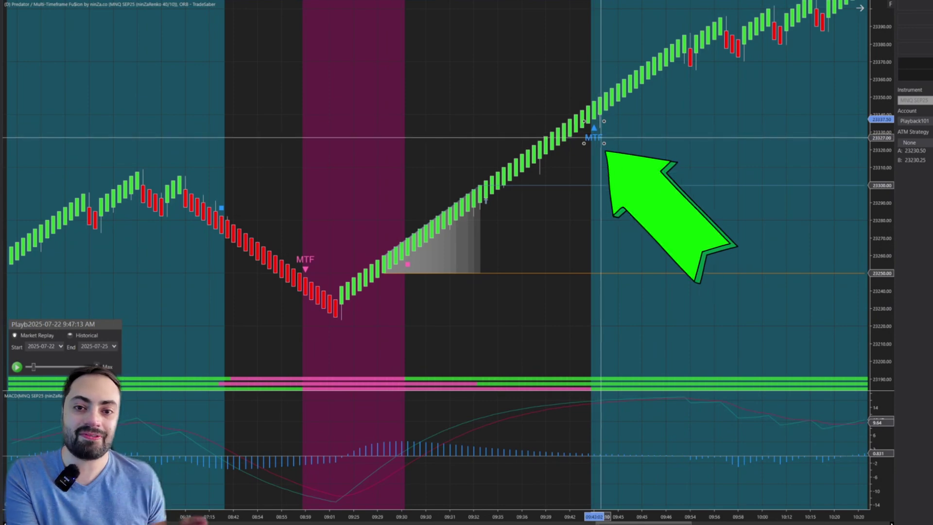
left_click(632, 250)
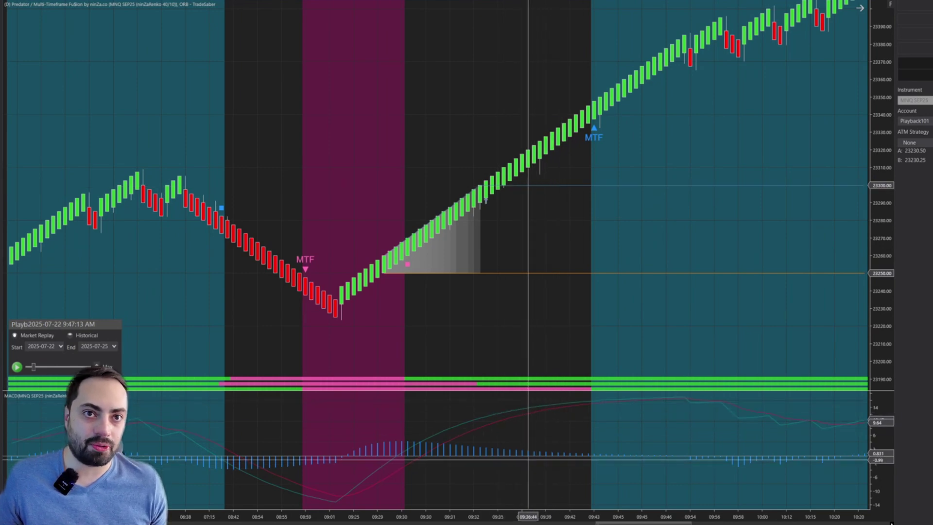
left_click(497, 457)
left_click(557, 127)
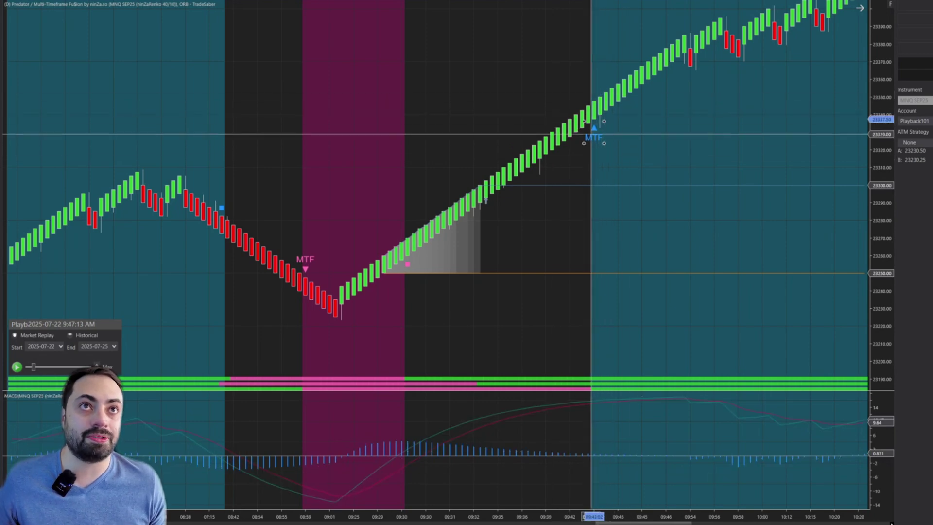
left_click(593, 141)
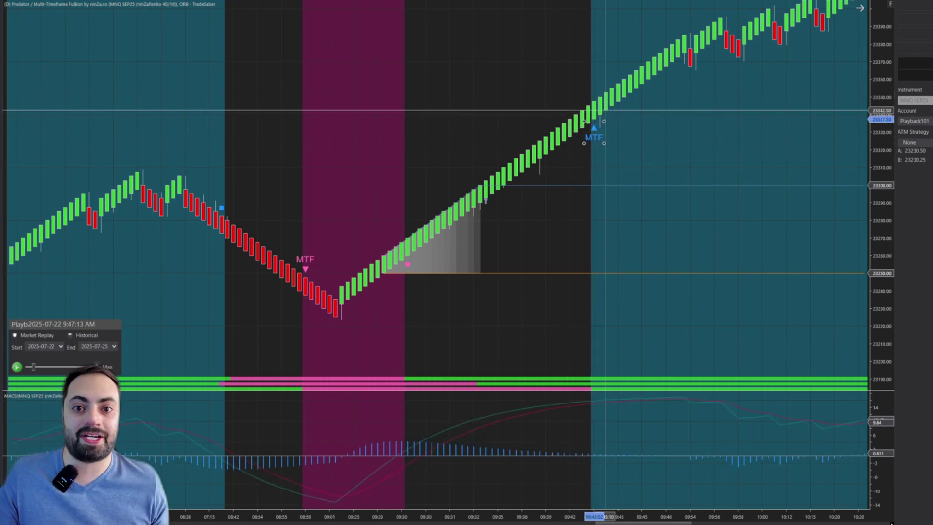
left_click(583, 173)
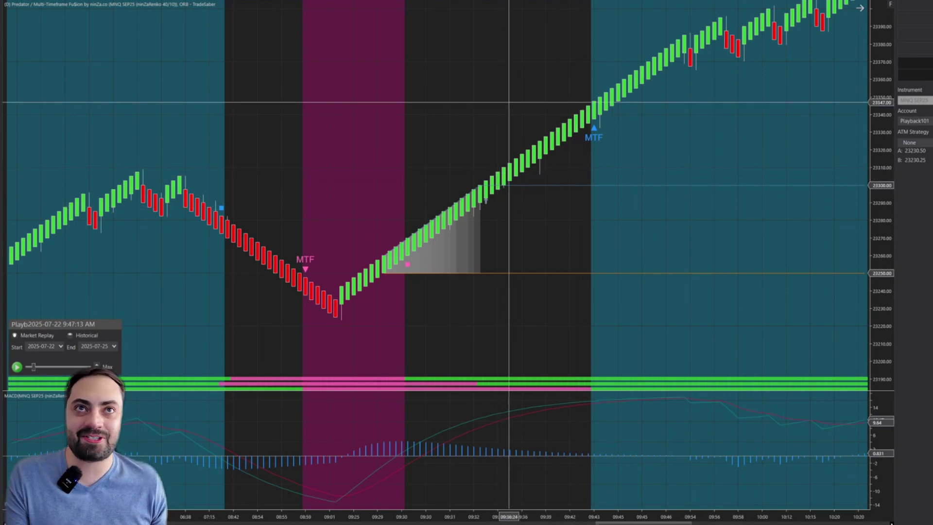
Open the chart's strategy settings and disable Cancel Filter After X Bars for FILTER Signal 1
right_click(510, 103)
left_click(552, 174)
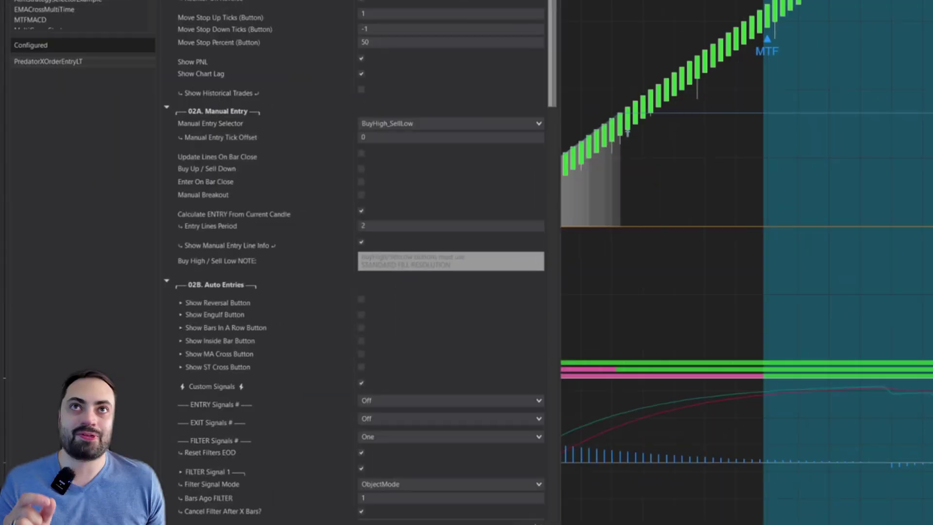
scroll(233, 221, "down", 2)
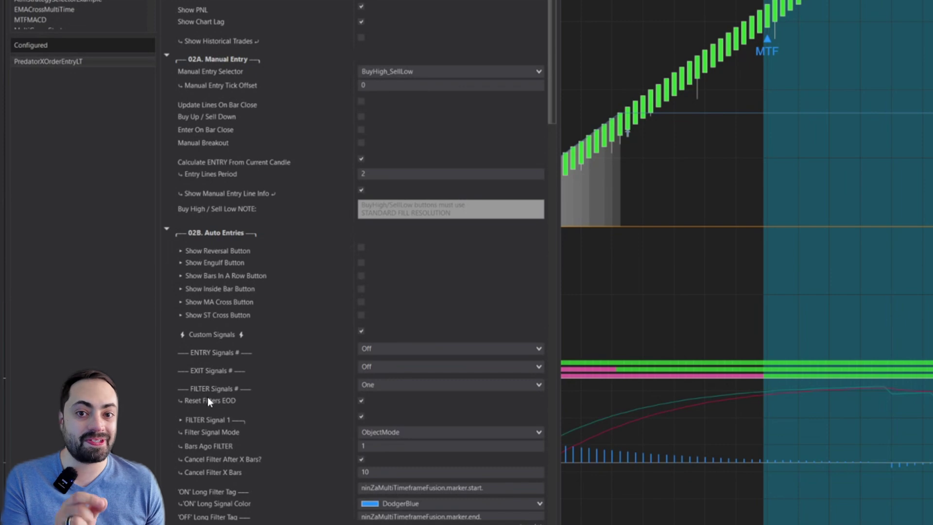
scroll(545, 101, "down", 2)
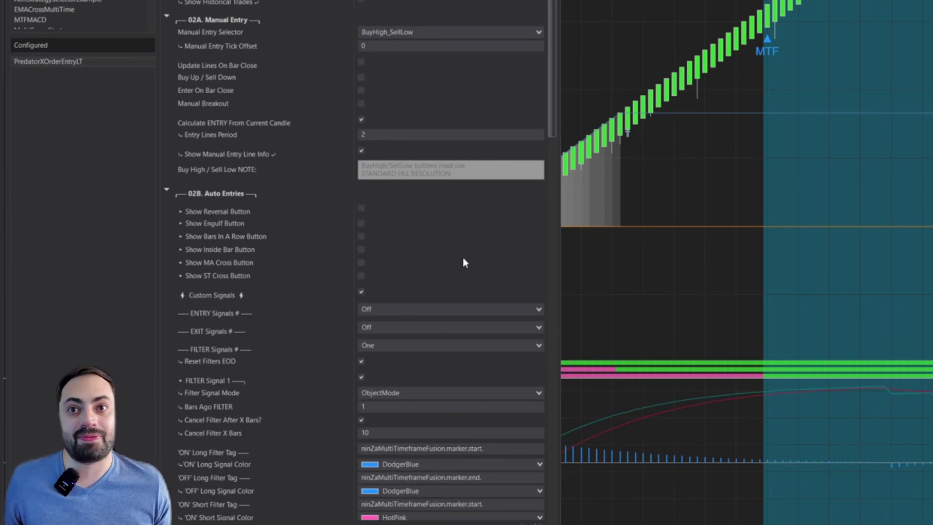
scroll(554, 126, "down", 5)
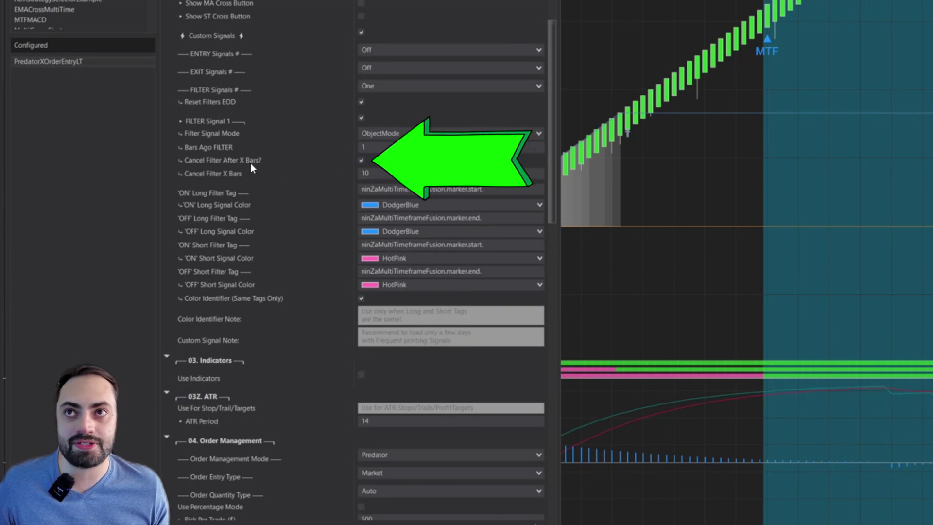
left_click(362, 161)
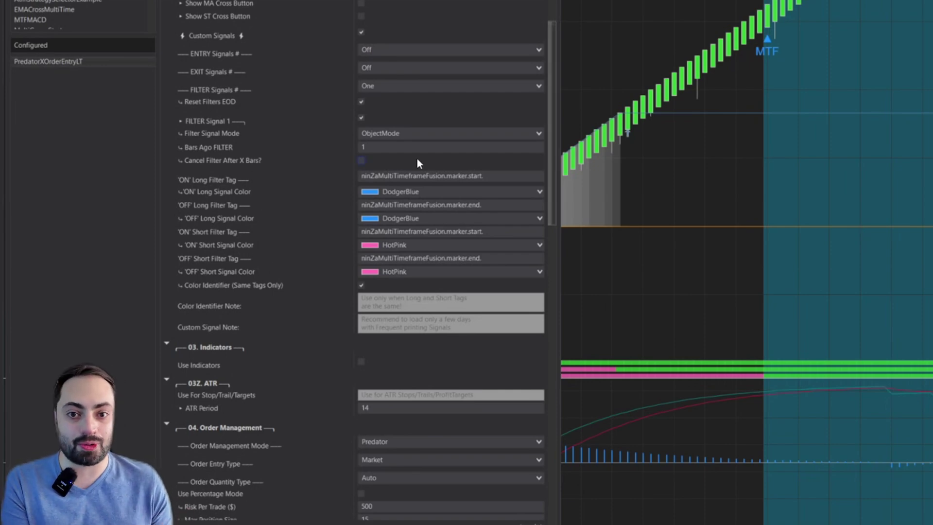
Use three FILTER signals and set FILTER Signal 2's tags to AboveUpper (ON Long), BelowUpper (OFF Long), BelowLower (ON Short) and AboveLower (OFF Short)
left_click(375, 87)
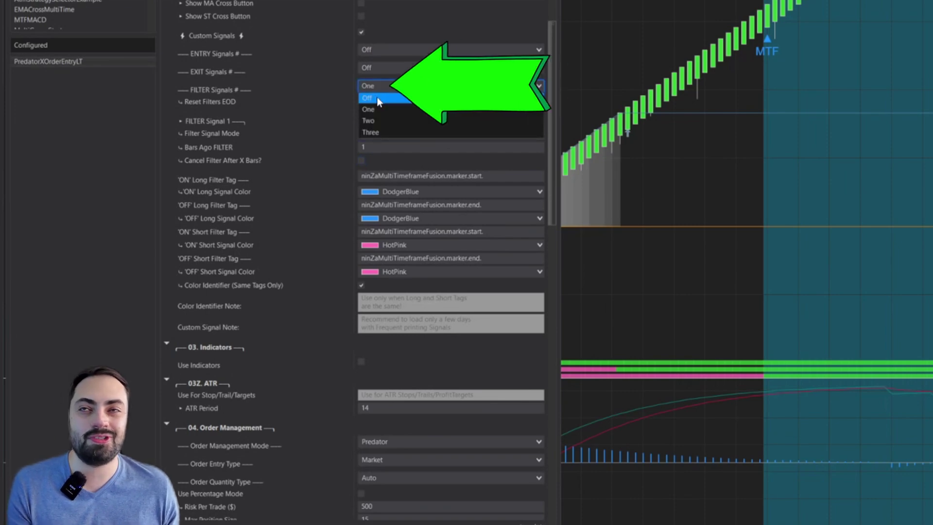
left_click(390, 134)
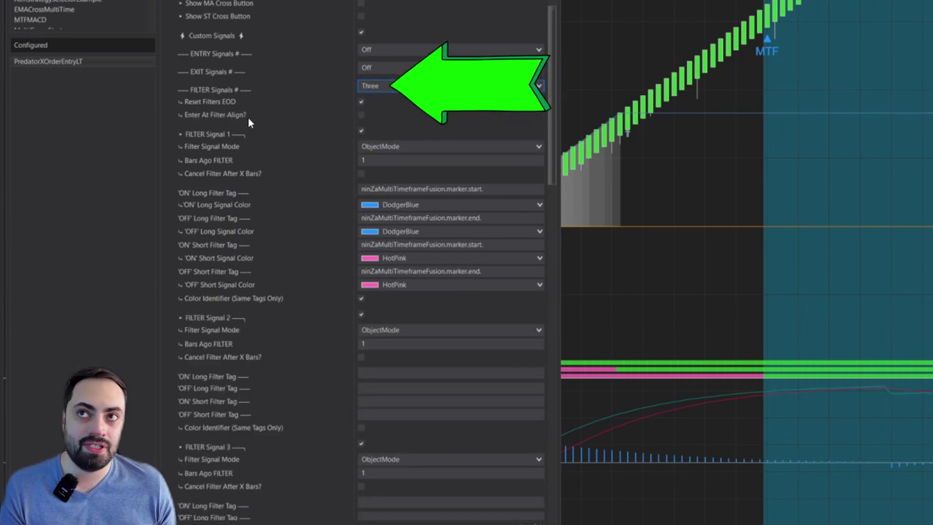
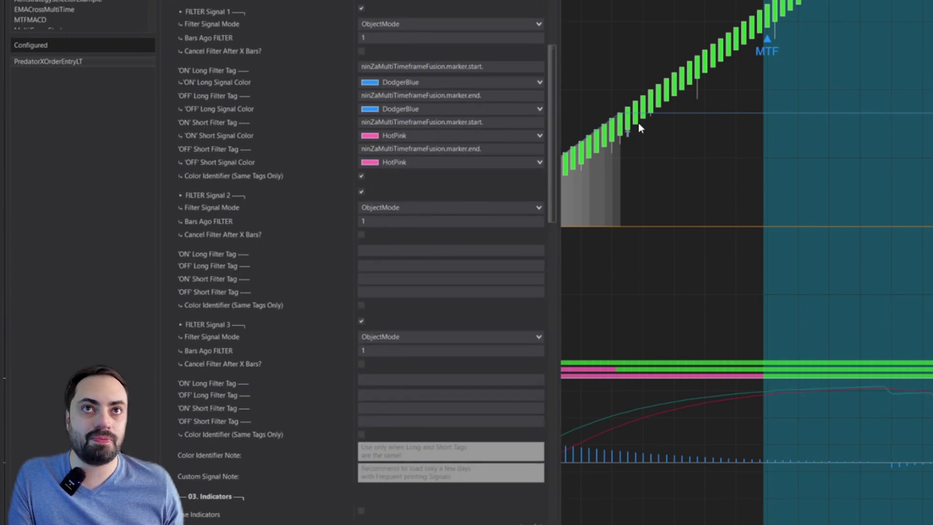
left_click(382, 251)
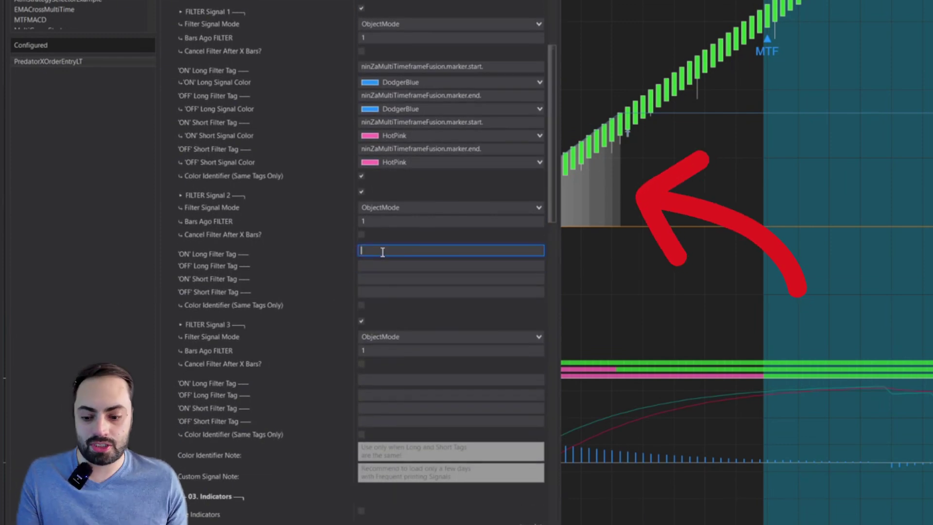
type("AboveLower")
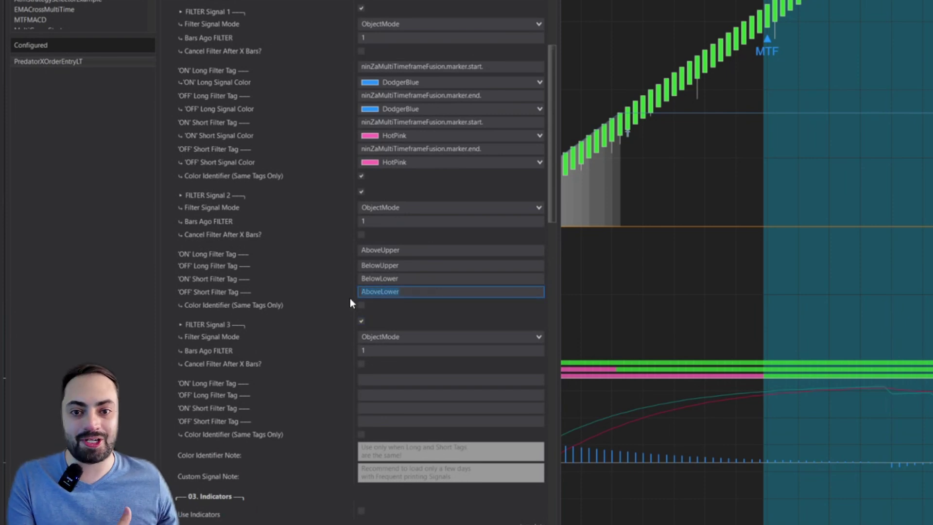
Switch FILTER Signal 3 to PlotMode with operators CrossAbove for ON Long, CrossBelow for OFF Long and CrossBelow for ON Short
left_click(373, 338)
left_click(378, 360)
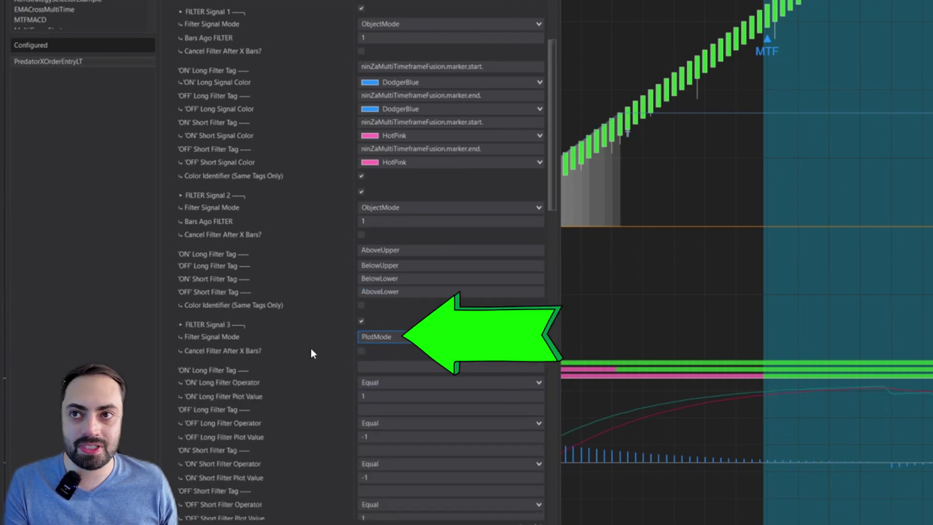
left_click_drag(554, 186, 540, 230)
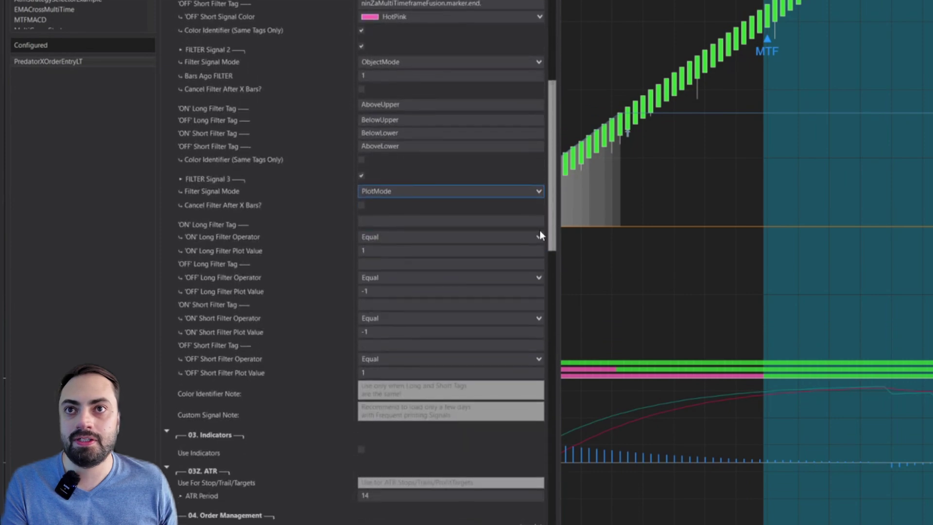
left_click(393, 238)
left_click(384, 318)
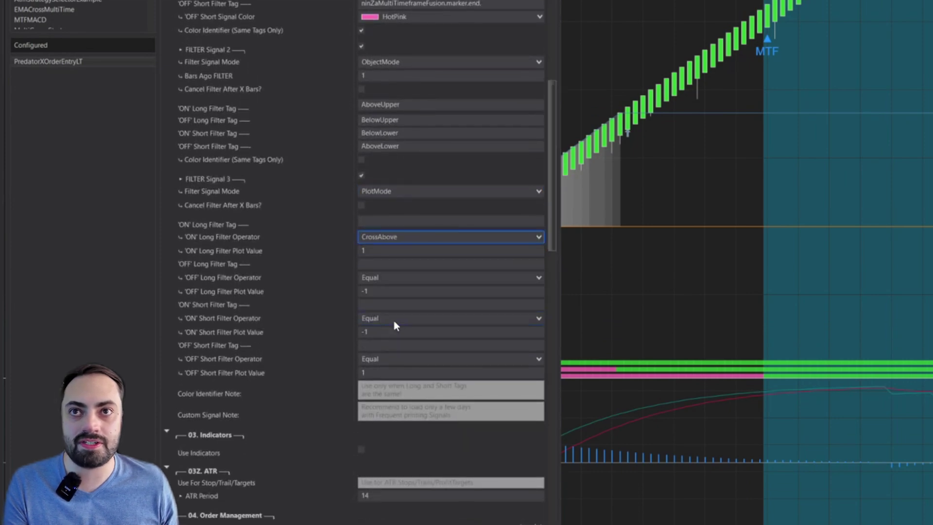
left_click(404, 278)
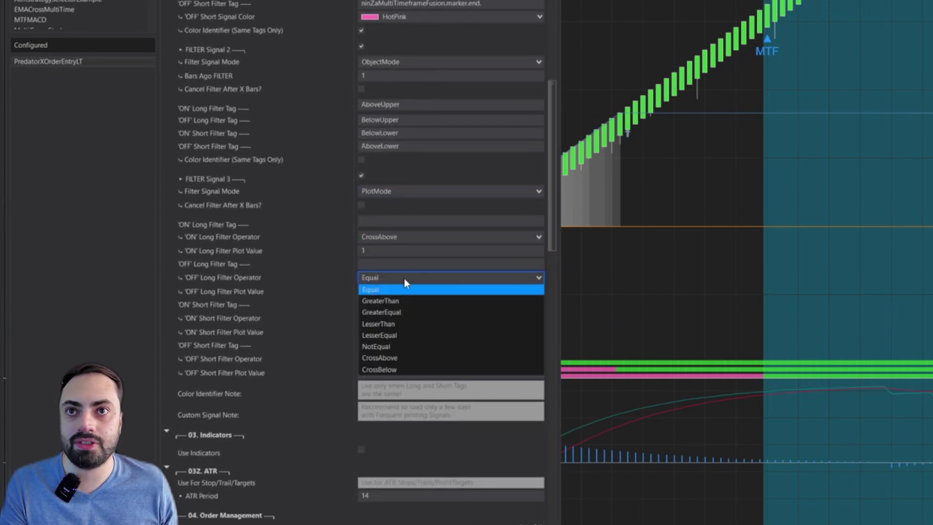
left_click(403, 370)
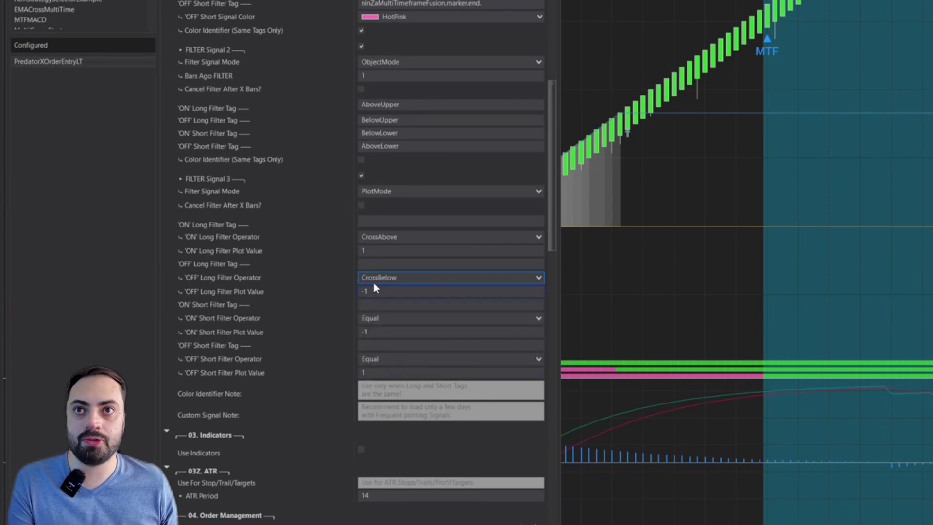
left_click(383, 320)
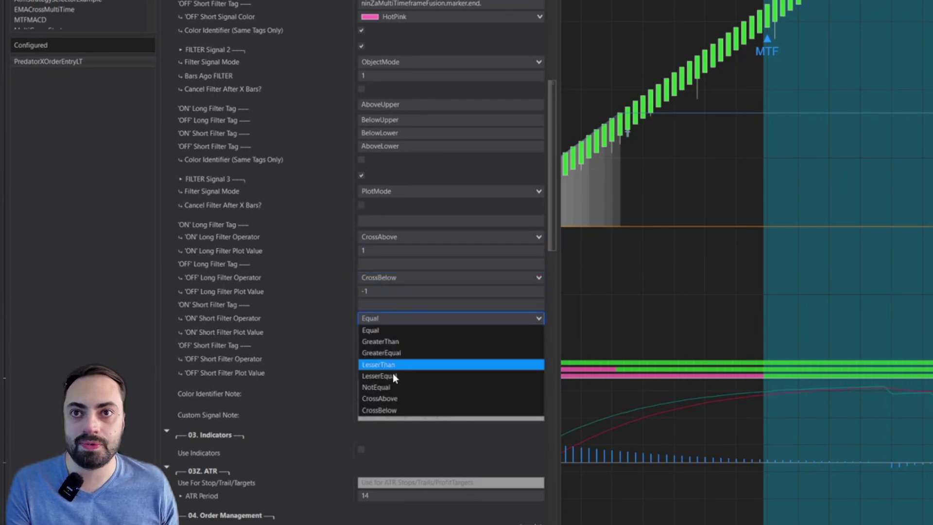
left_click(397, 412)
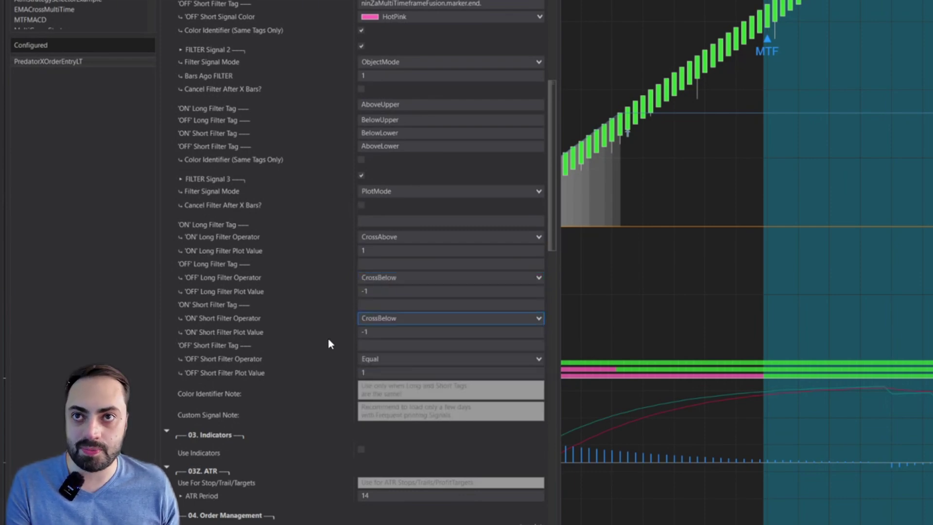
Set FILTER Signal 3's OFF Short operator to CrossAbove and its ON Long, OFF Long and ON Short plot values to 0
left_click(379, 358)
left_click(384, 437)
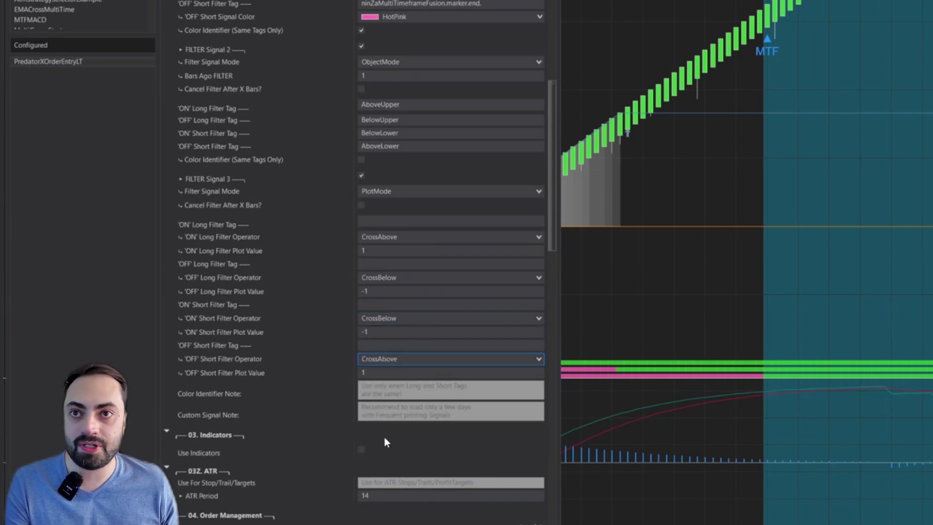
left_click(290, 245)
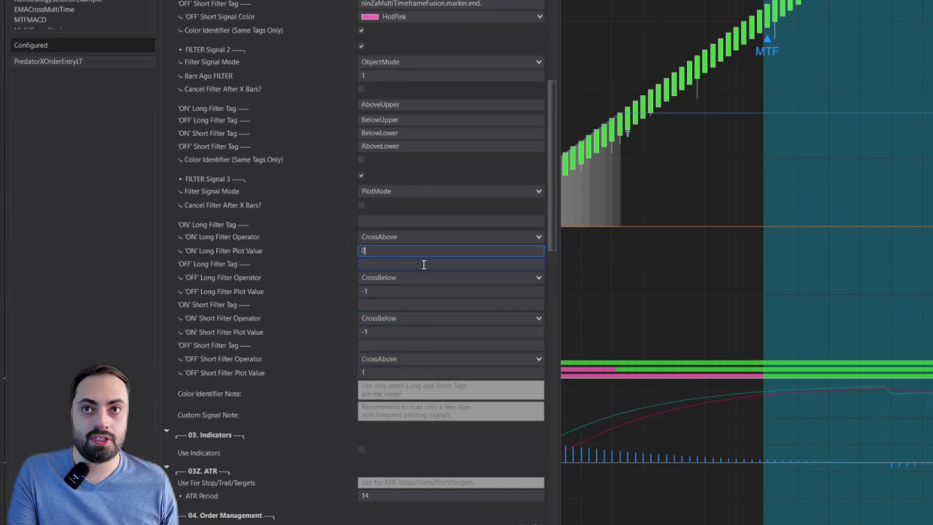
type("0")
left_click(315, 331)
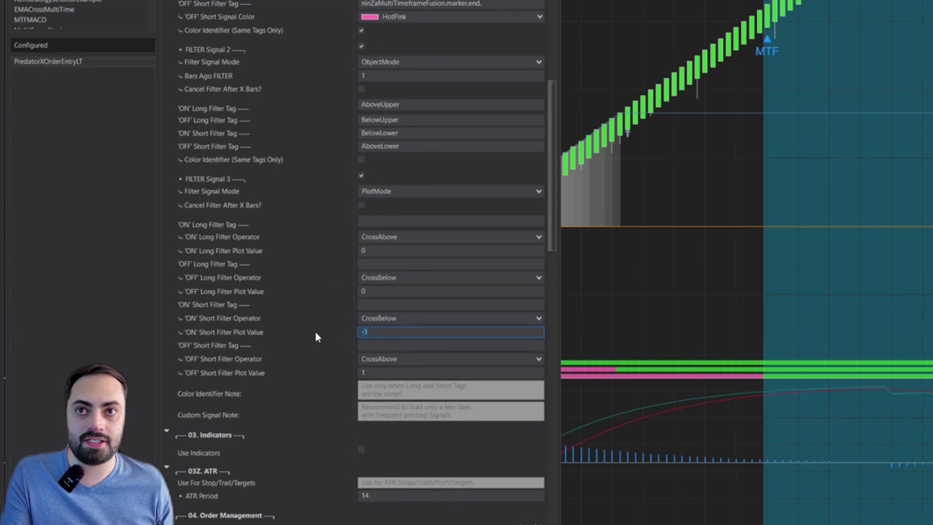
type("0")
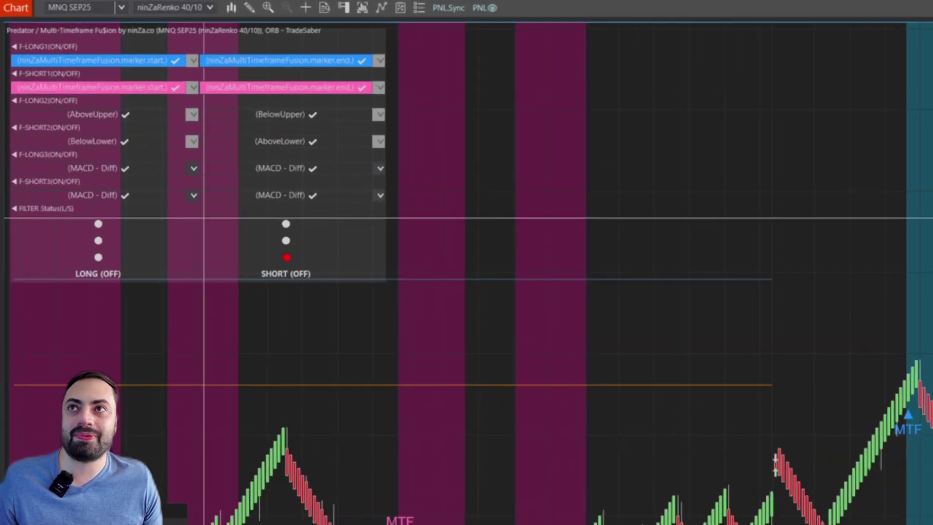
Choose MACD - Diff as the plot for the ON condition of short filter 3
left_click(194, 195)
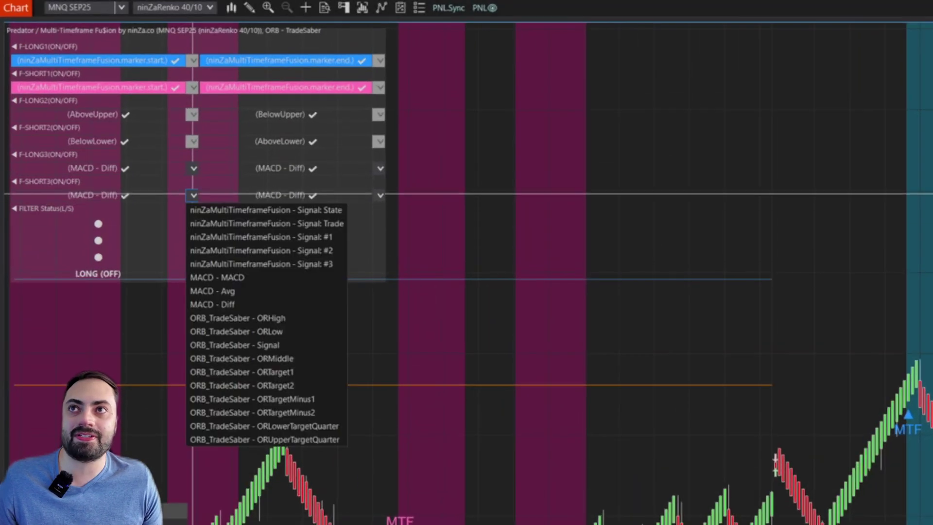
left_click(234, 305)
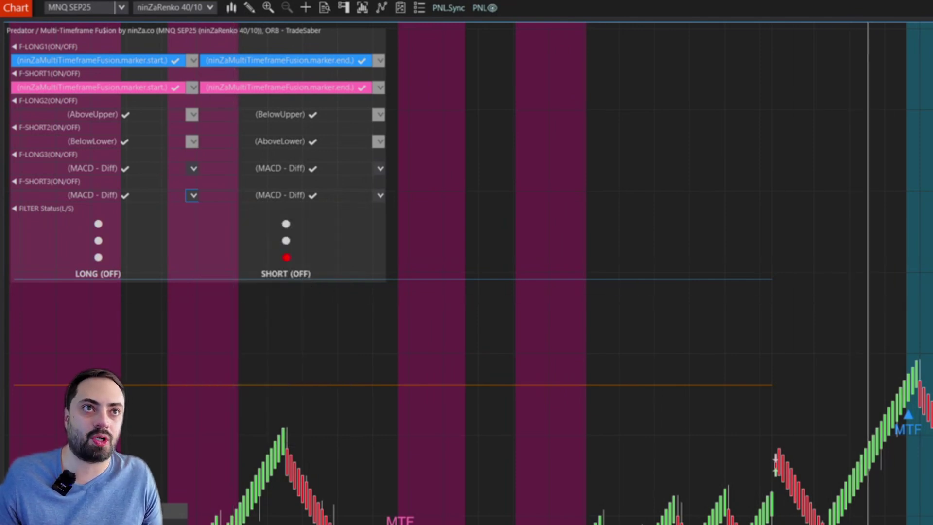
Examine the MACD plots and histogram at the latest bars of the chart
scroll(869, 459, "down", 5)
scroll(525, 389, "down", 4)
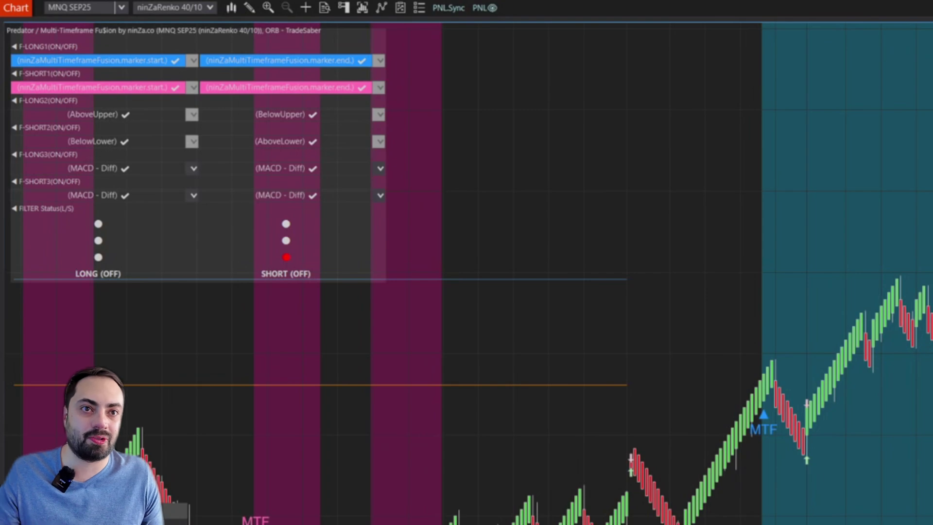
scroll(632, 341, "down", 15)
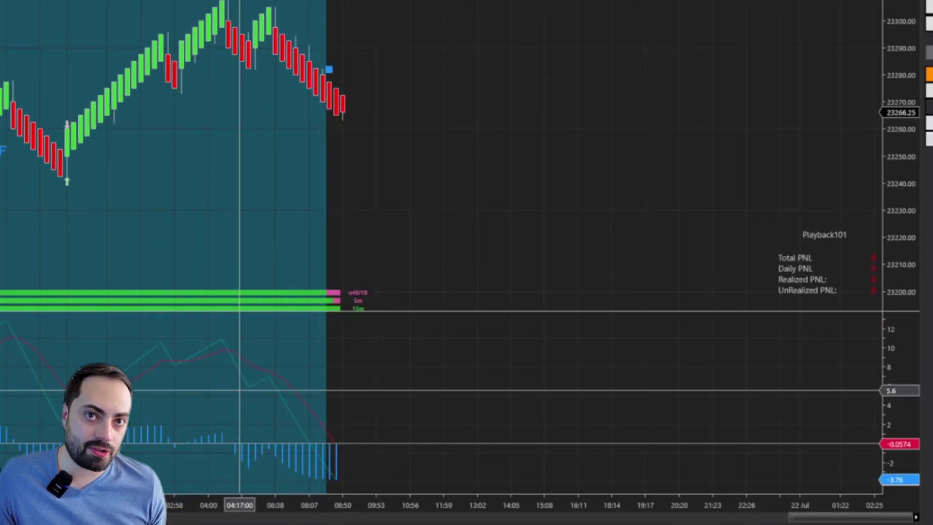
left_click(335, 452)
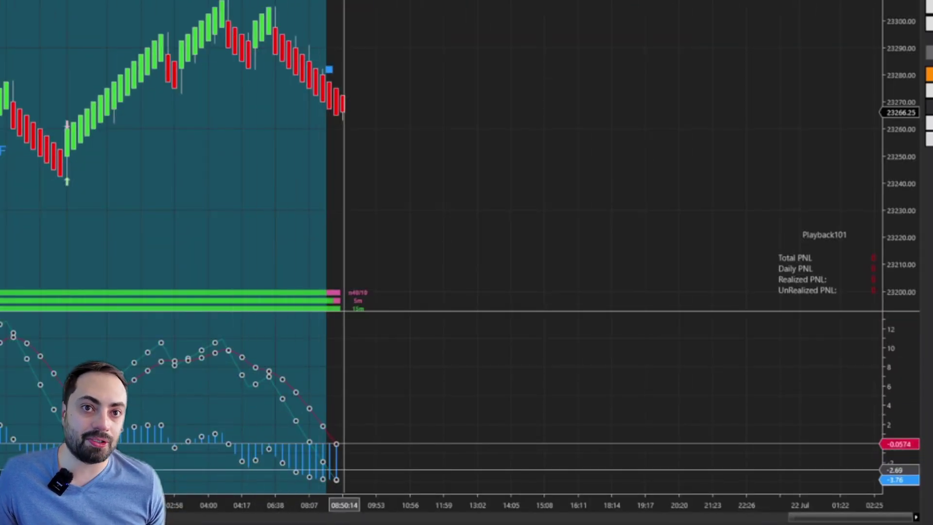
left_click(464, 388)
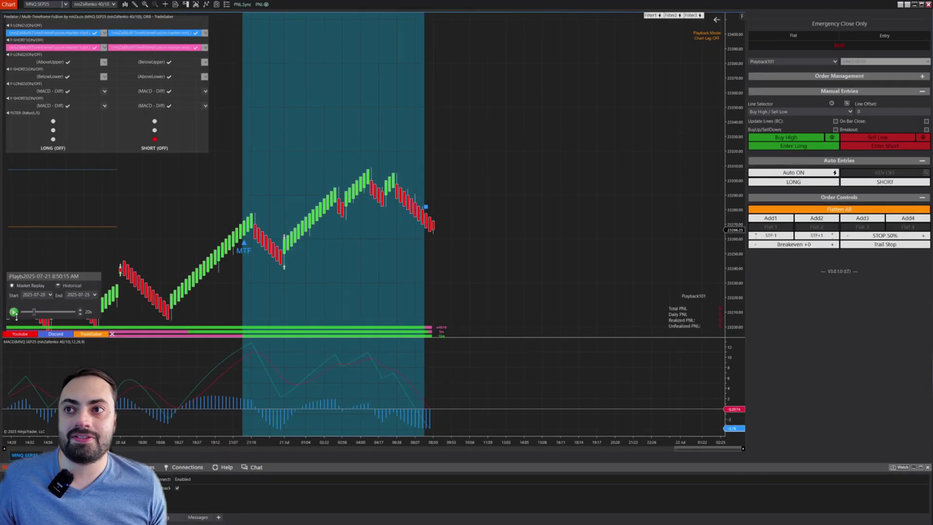
Run the market replay at 500x to about 9:03 AM on 2025-07-21 and pause it
left_click(14, 313)
left_click(80, 311)
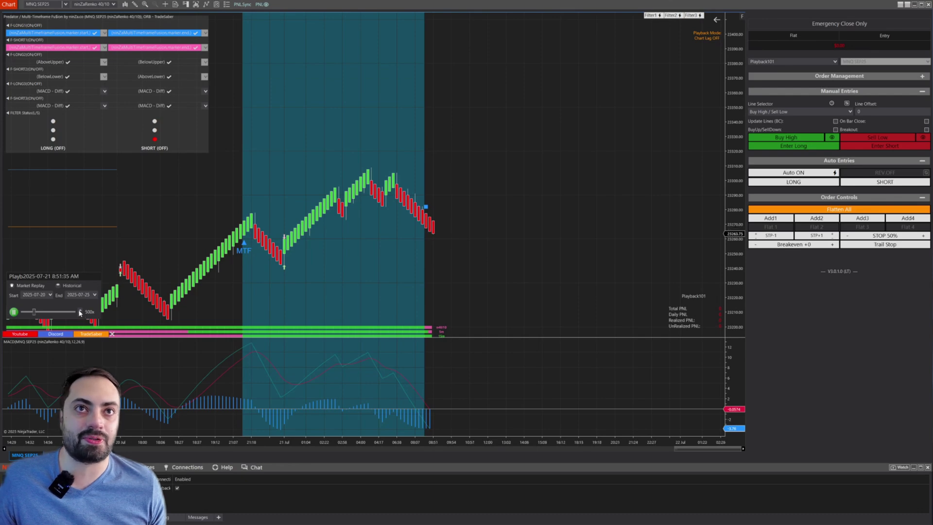
left_click(80, 311)
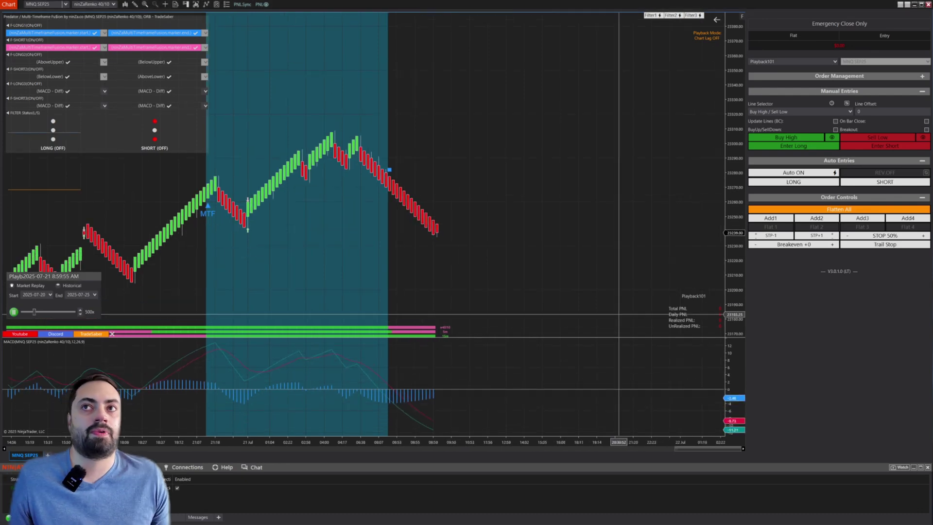
left_click(14, 311)
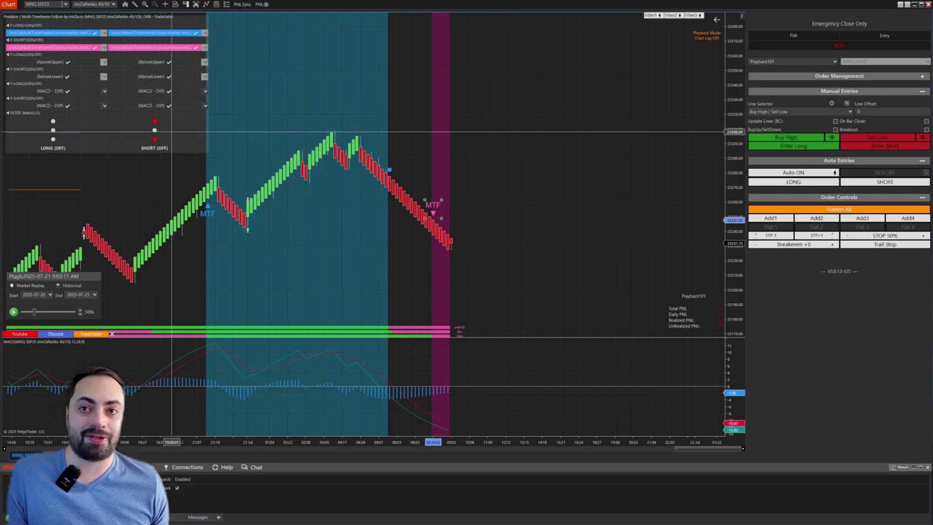
Resume the replay to about 9:30 AM, pause it, and inspect the pink square marker that ends the short MTF zone
left_click(14, 312)
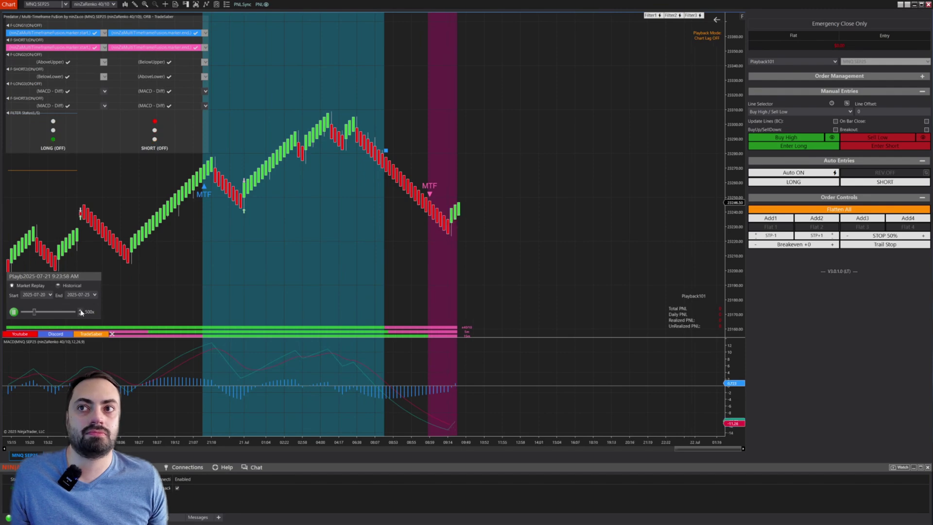
left_click(14, 311)
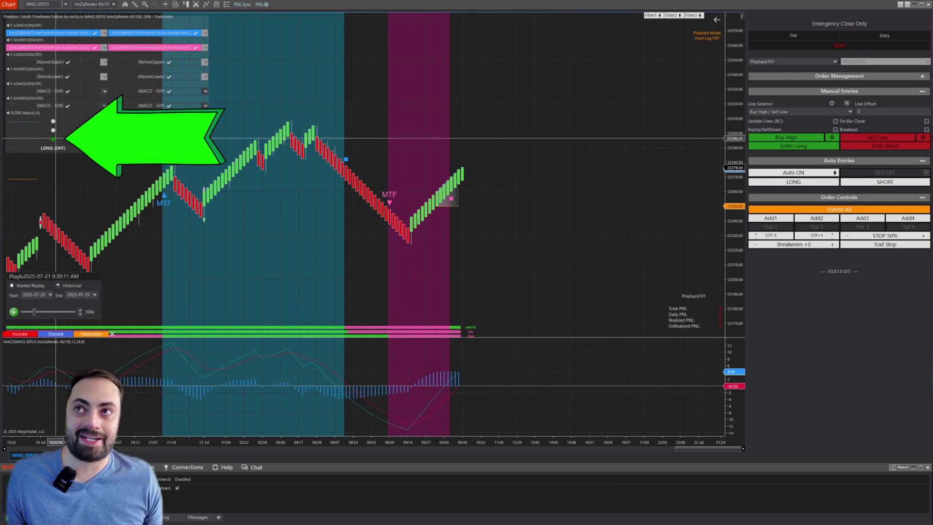
left_click(452, 198)
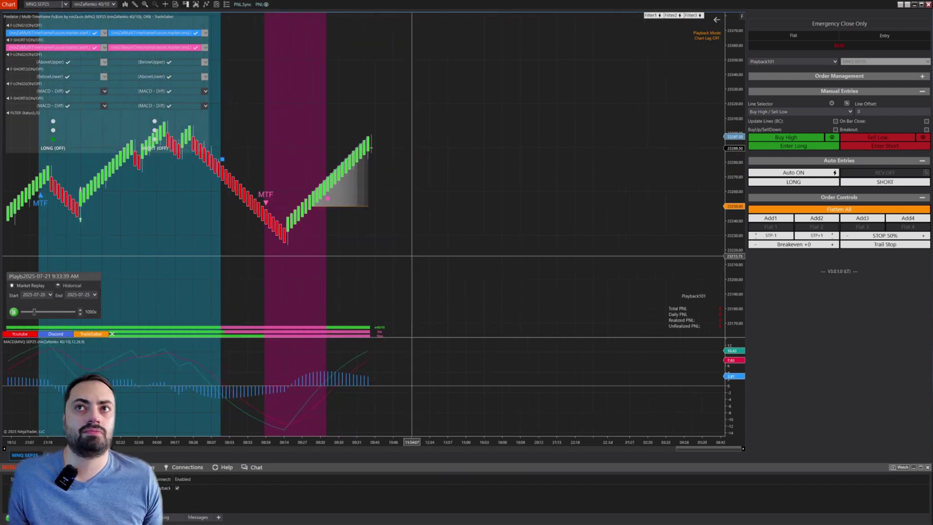
Continue the replay at 1000x to about 10:32 AM and pause it
scroll(413, 256, "up", 3)
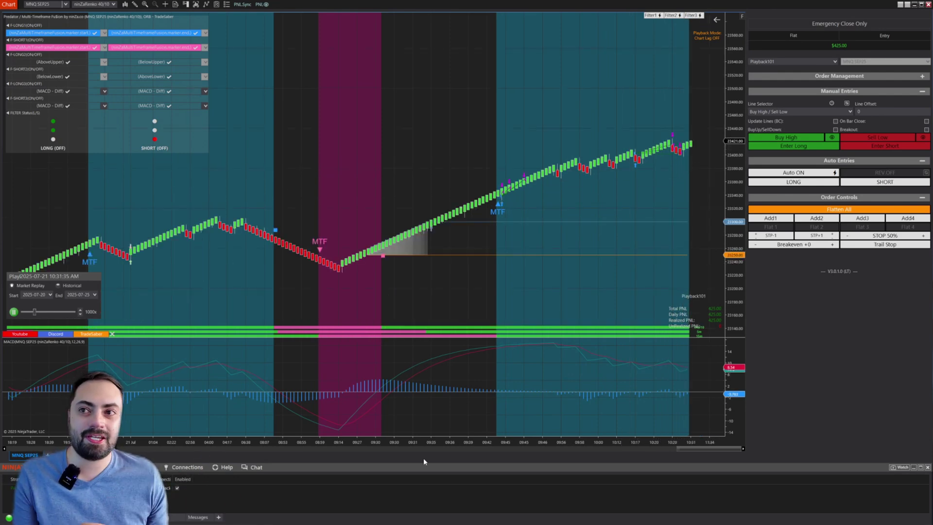
left_click(15, 312)
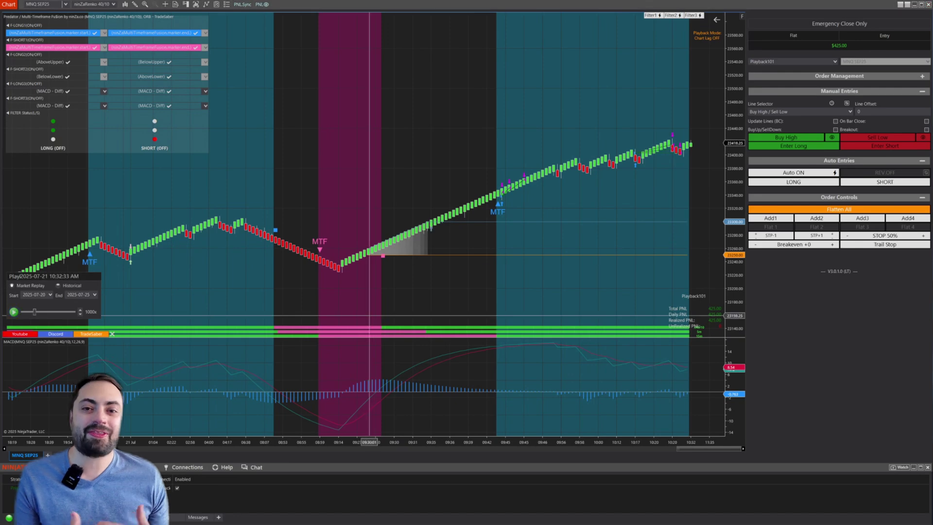